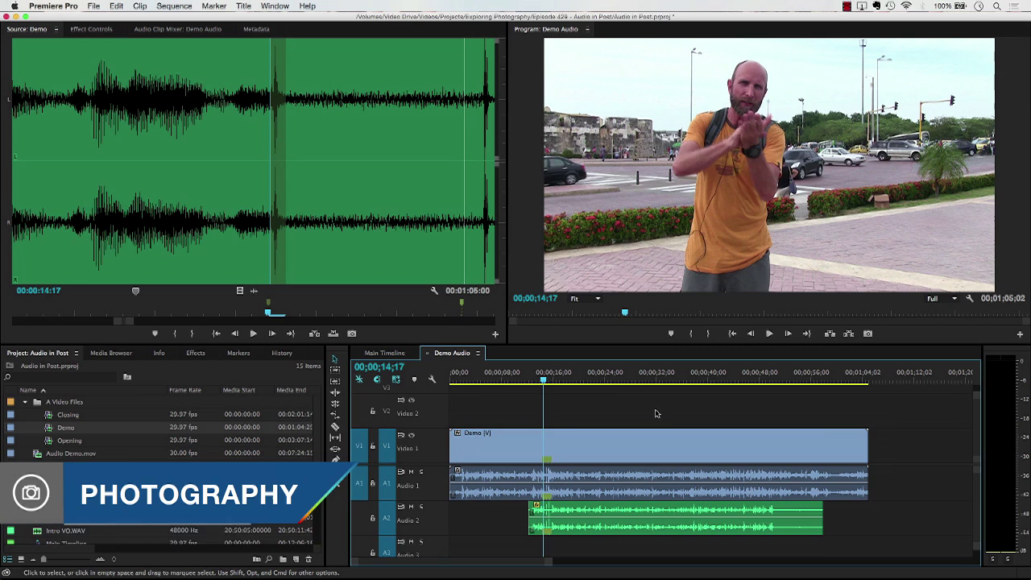
# - Play the Demo Audio sequence, then switch its time ruler to Show Audio Time Units
pyautogui.press('space')
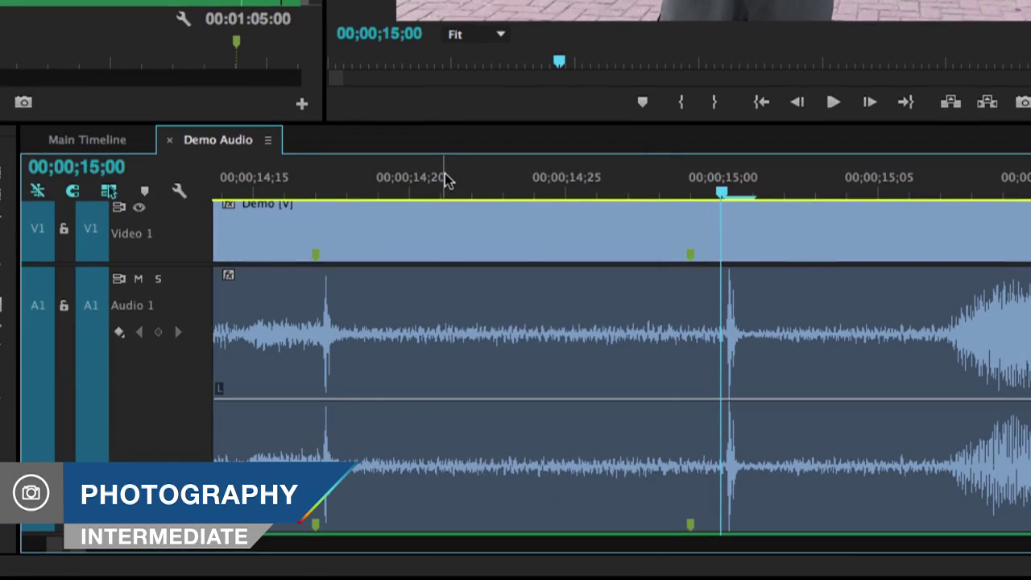
pyautogui.rightClick(568, 374)
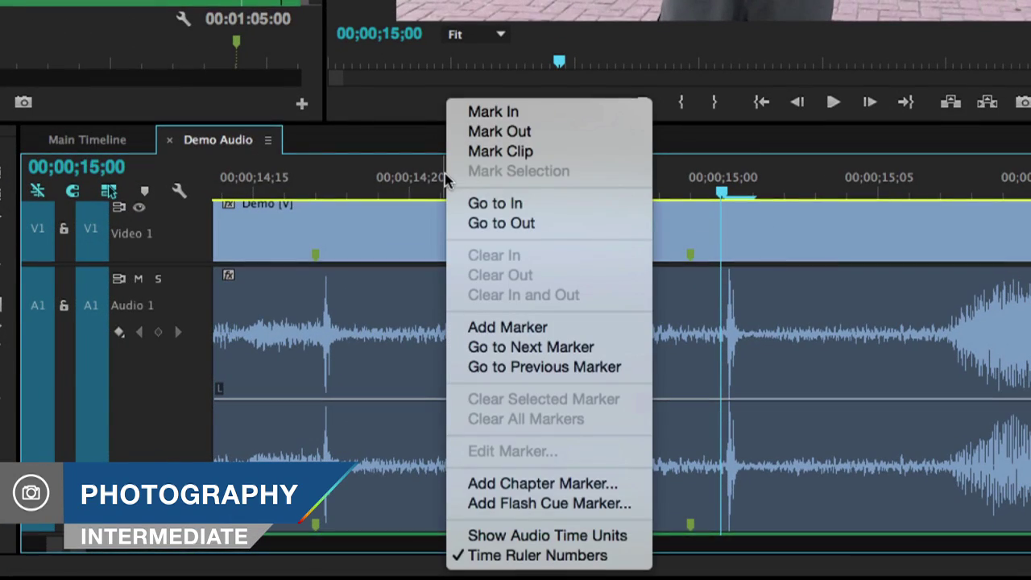
pyautogui.click(524, 535)
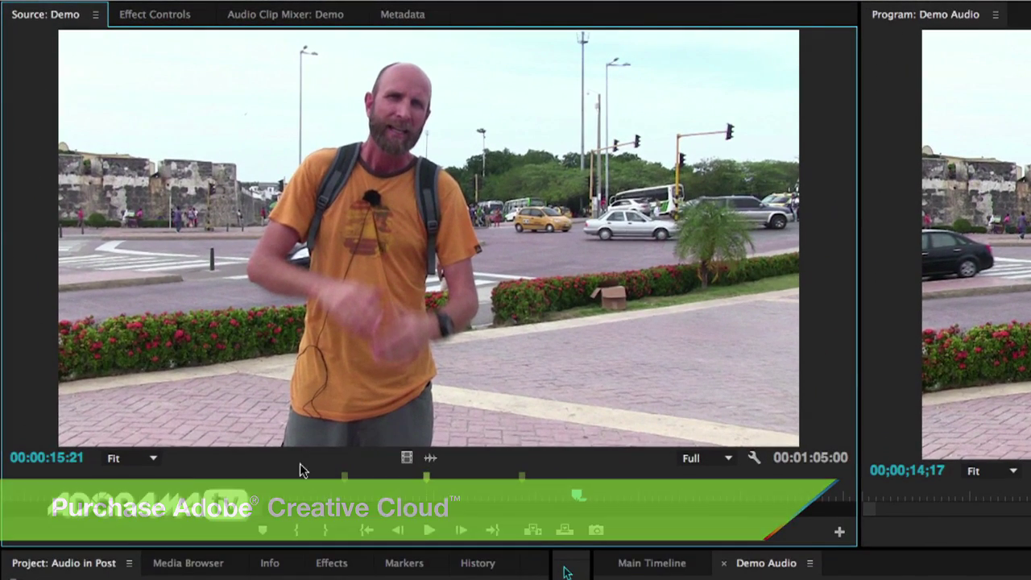
# - Play the Demo source clip and scrub back to the clap at 00:00:14:16
pyautogui.click(181, 311)
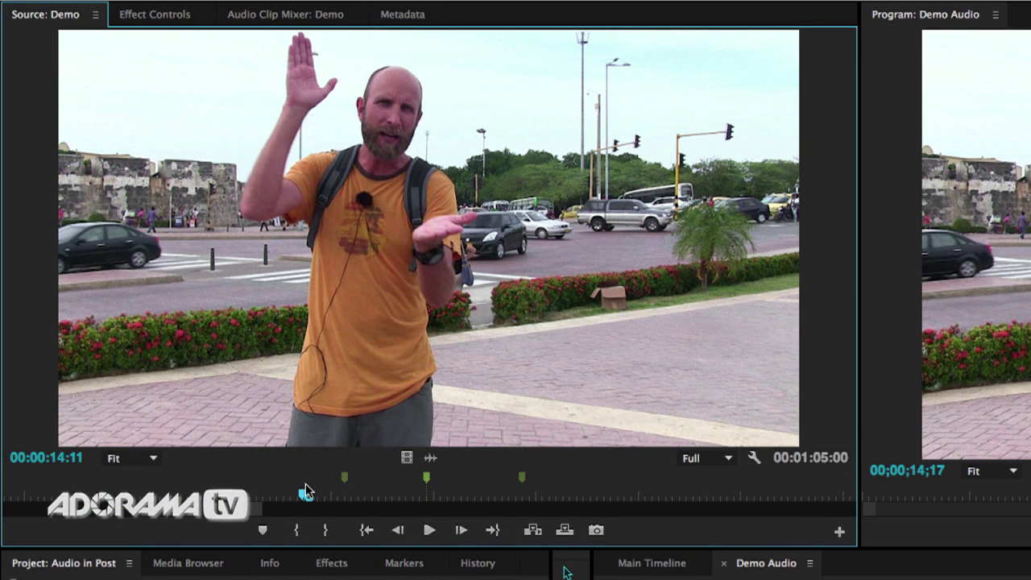
pyautogui.press('space')
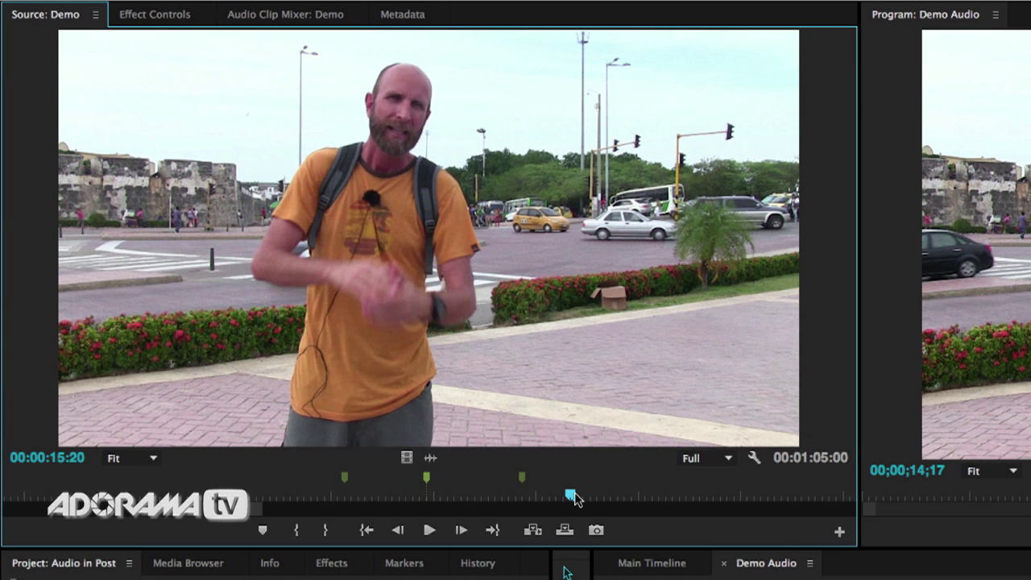
pyautogui.moveTo(572, 497); pyautogui.dragTo(342, 503)
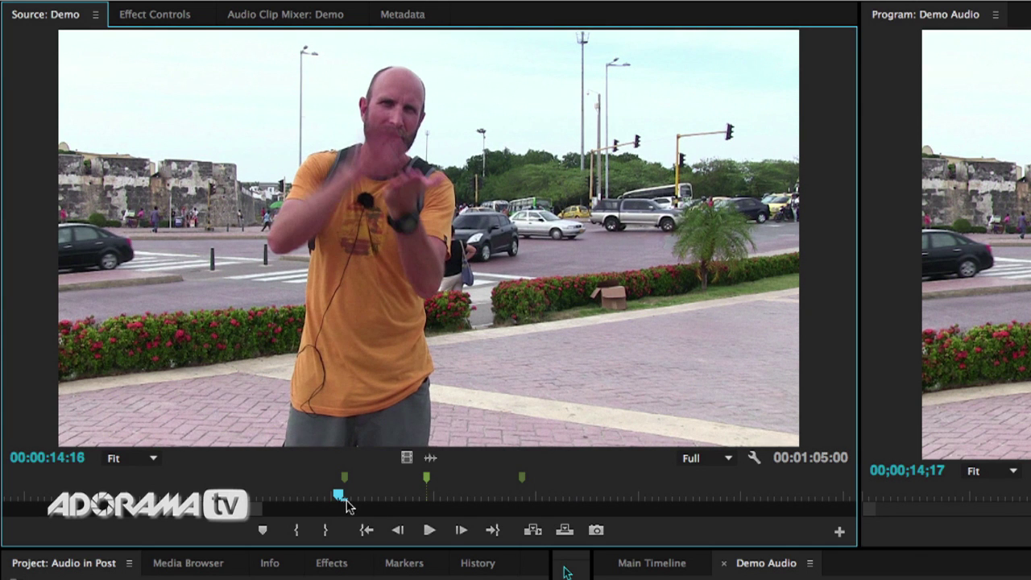
# - Show the Demo clip as an Audio Waveform, zoom in, and shift its In/Out range to 00:00:14:17
pyautogui.click(754, 459)
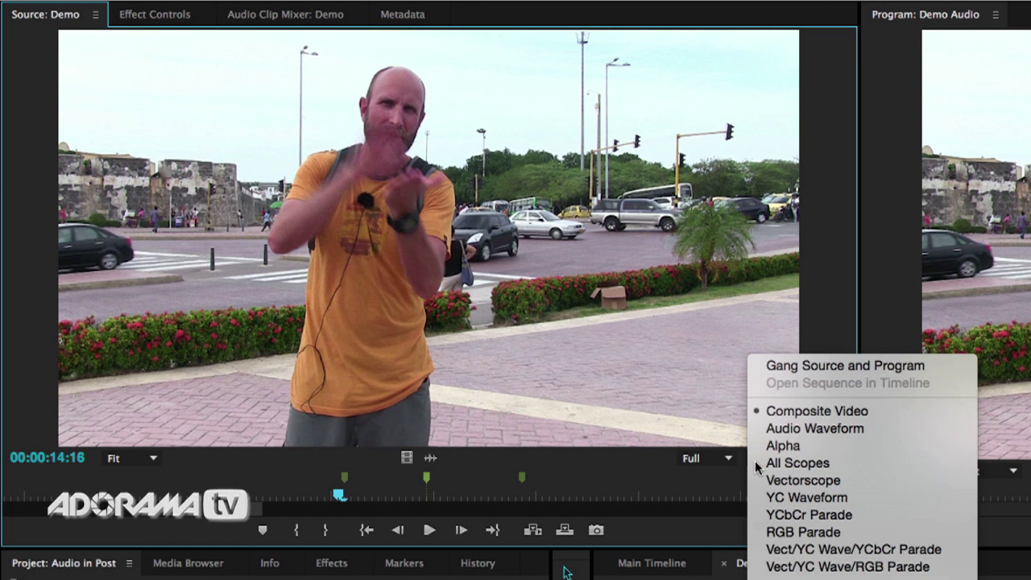
pyautogui.click(812, 429)
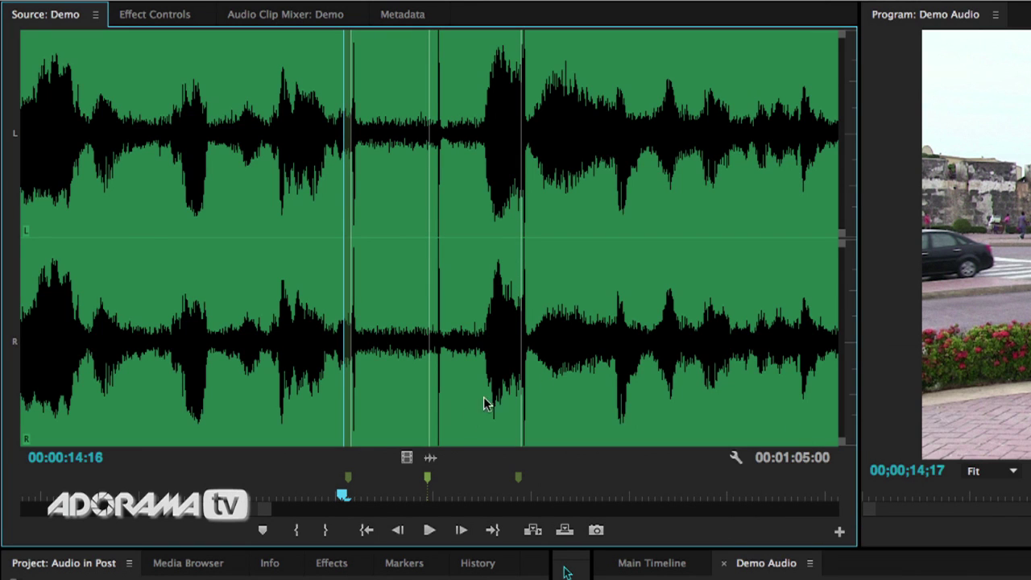
pyautogui.press('=')
pyautogui.press('=')
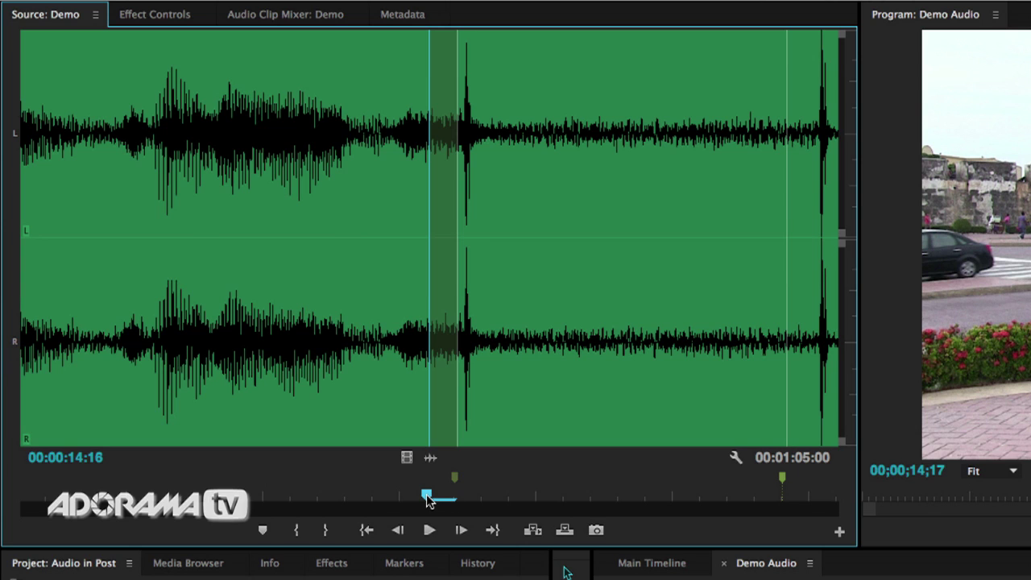
pyautogui.moveTo(428, 499); pyautogui.dragTo(451, 501)
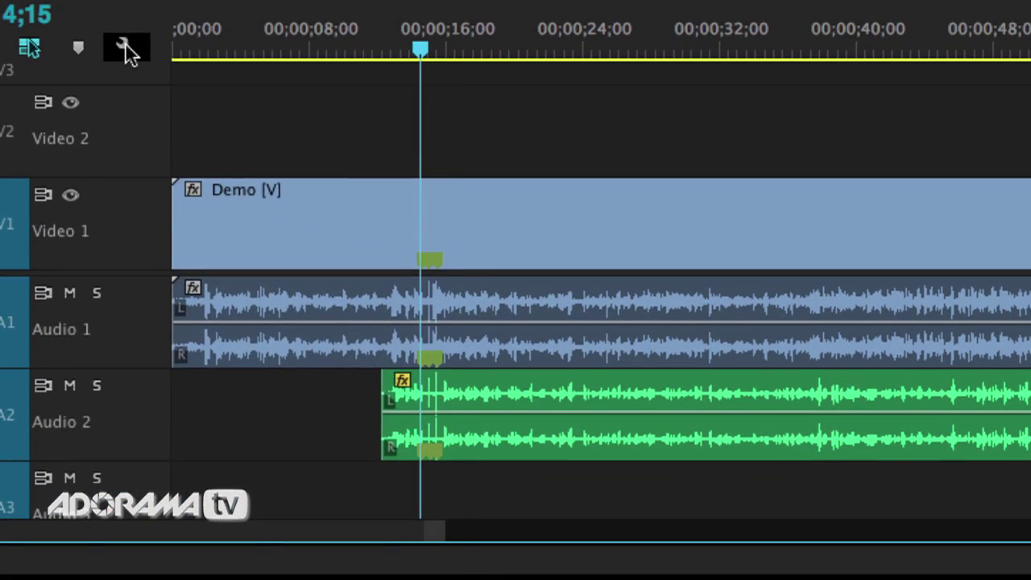
# - Confirm Show Audio Waveform is enabled in the timeline display settings
pyautogui.click(432, 378)
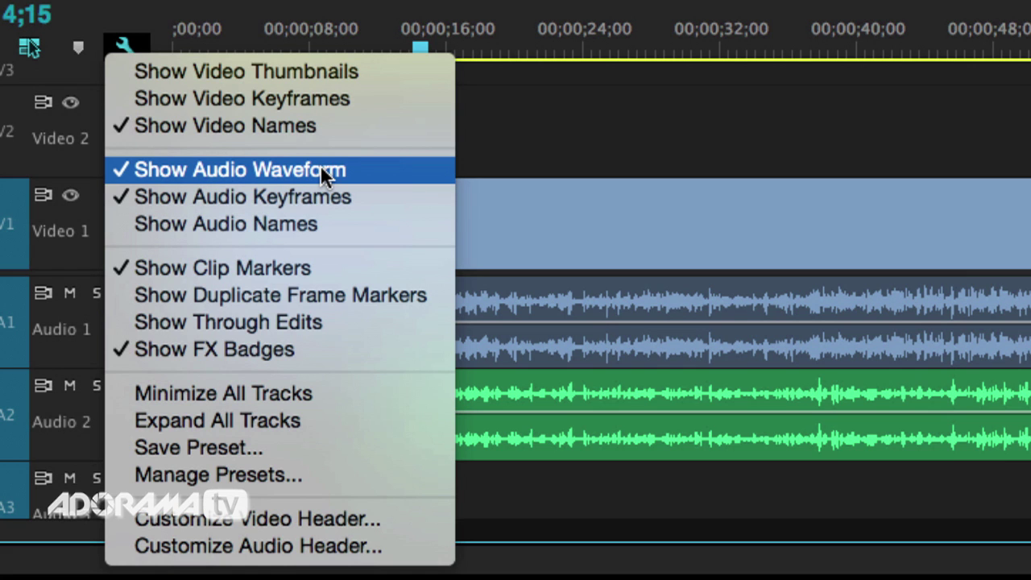
pyautogui.click(475, 140)
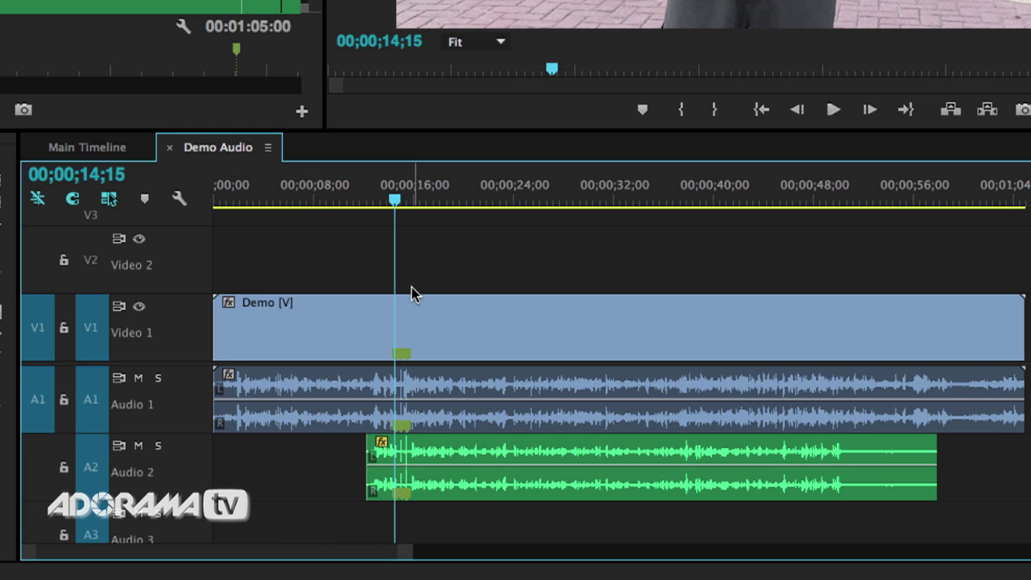
# - Zoom into the Demo Audio timeline and put the playhead on frame 14;17
pyautogui.press('=')
pyautogui.press('=')
pyautogui.press('=')
pyautogui.press('=')
pyautogui.press('=')
pyautogui.press('=')
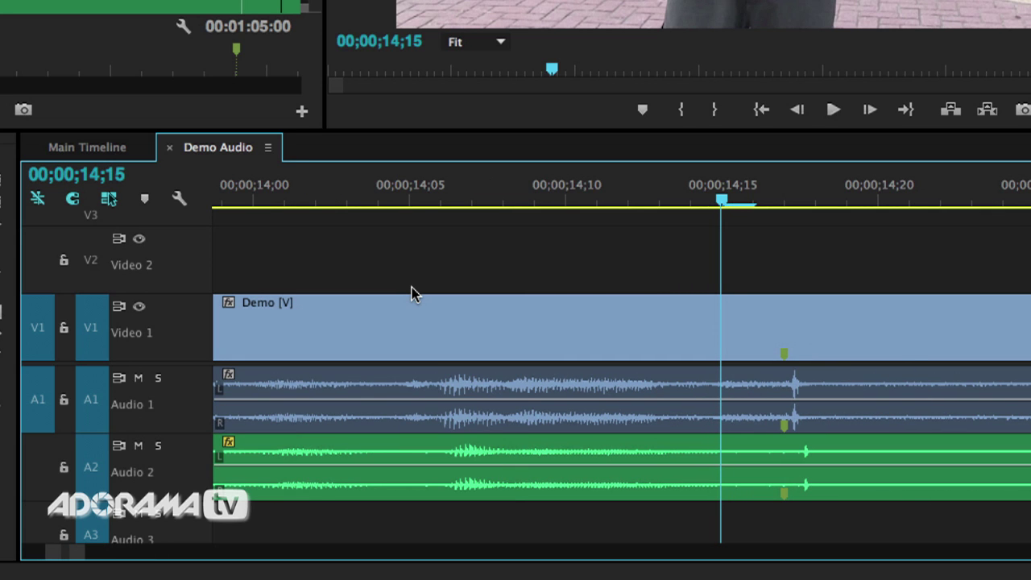
pyautogui.scroll(-5, 685, 274)
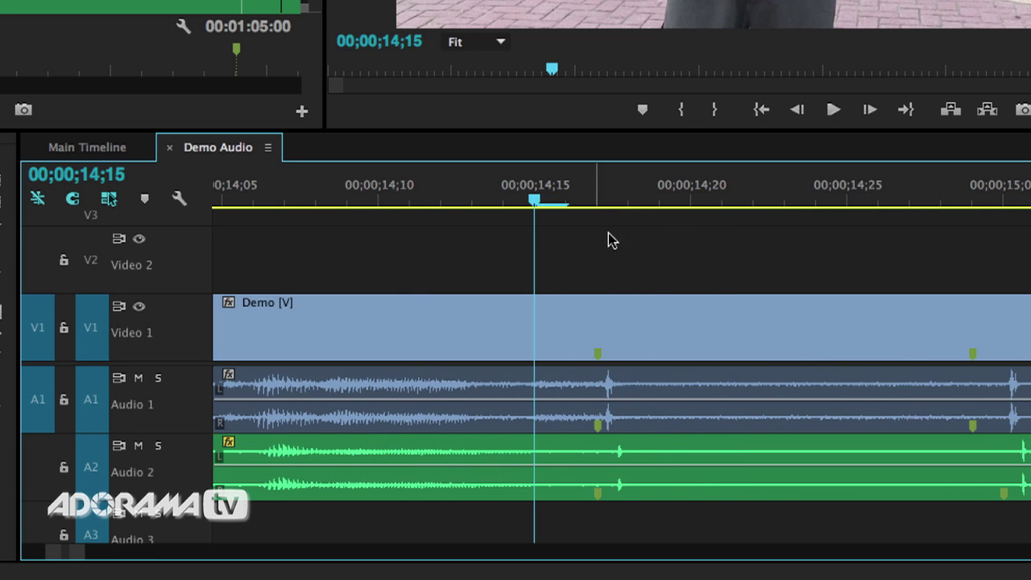
pyautogui.click(596, 199)
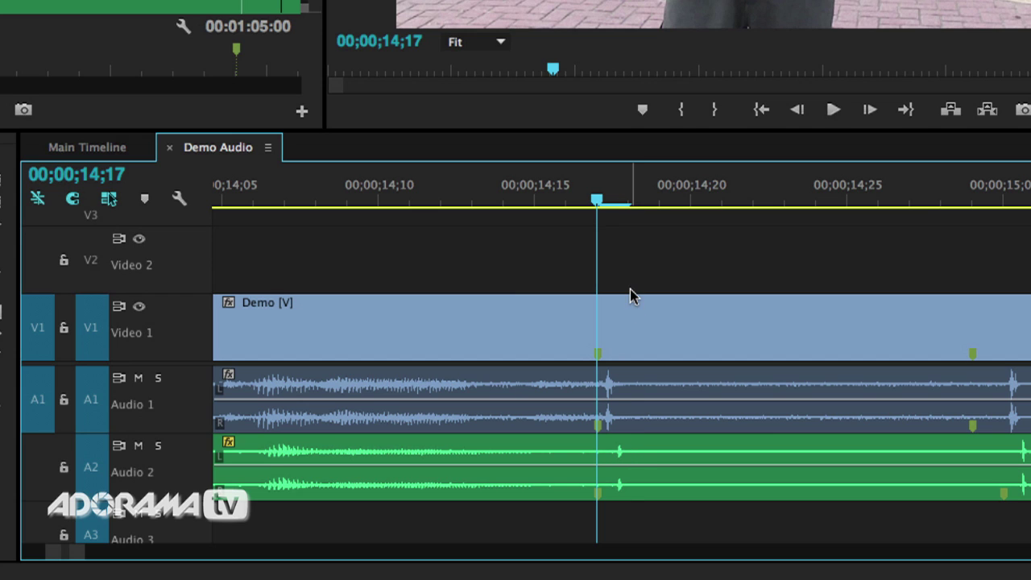
# - Compare frames 14;17 and 14;18, settle on 14;17, then zoom out to the whole sequence
pyautogui.press('Right')
pyautogui.press('Left')
pyautogui.press('Right')
pyautogui.press('Left')
pyautogui.press('Right')
pyautogui.press('Left')
pyautogui.press('Right')
pyautogui.press('Left')
pyautogui.press('Right')
pyautogui.press('Left')
pyautogui.press('\\')
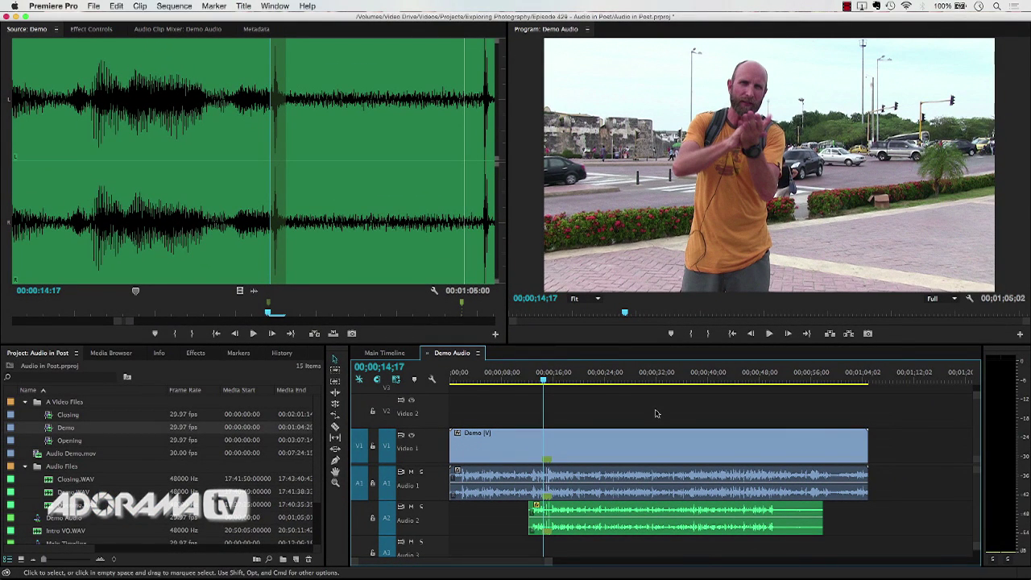
# - Play back the sync, park the playhead at 15;00 and zoom the timeline to frame level
pyautogui.press('space')
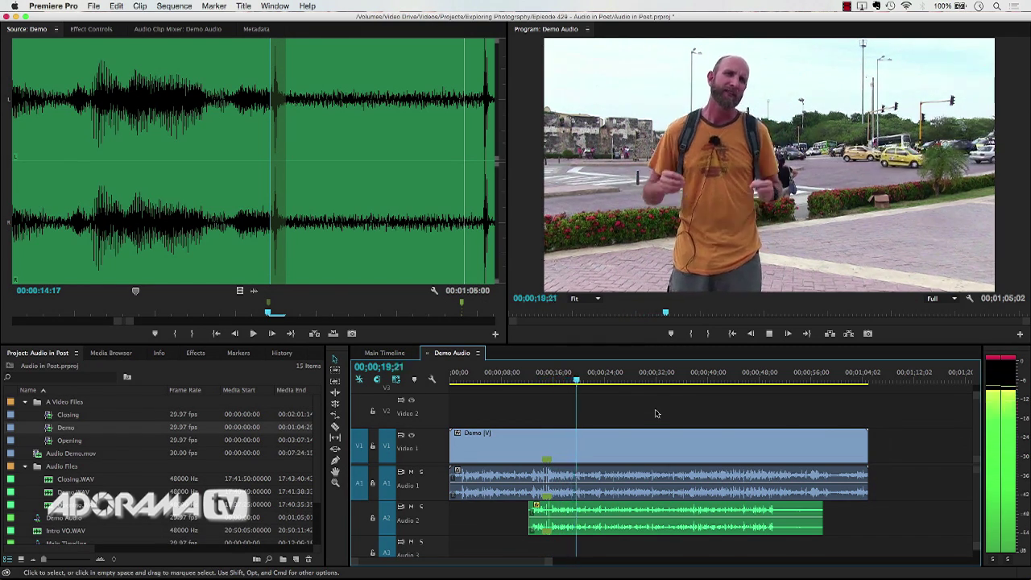
pyautogui.press('space')
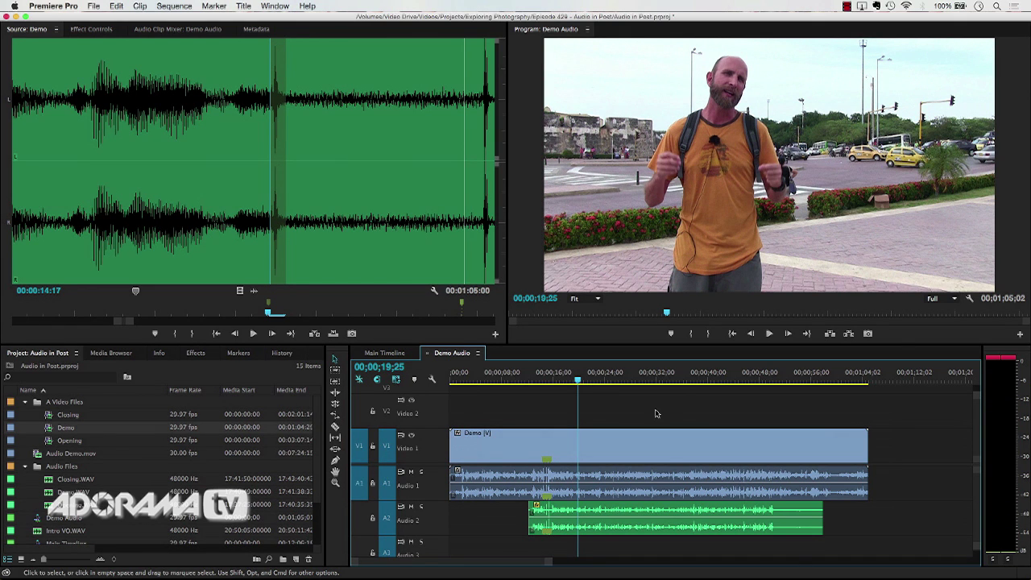
pyautogui.click(547, 379)
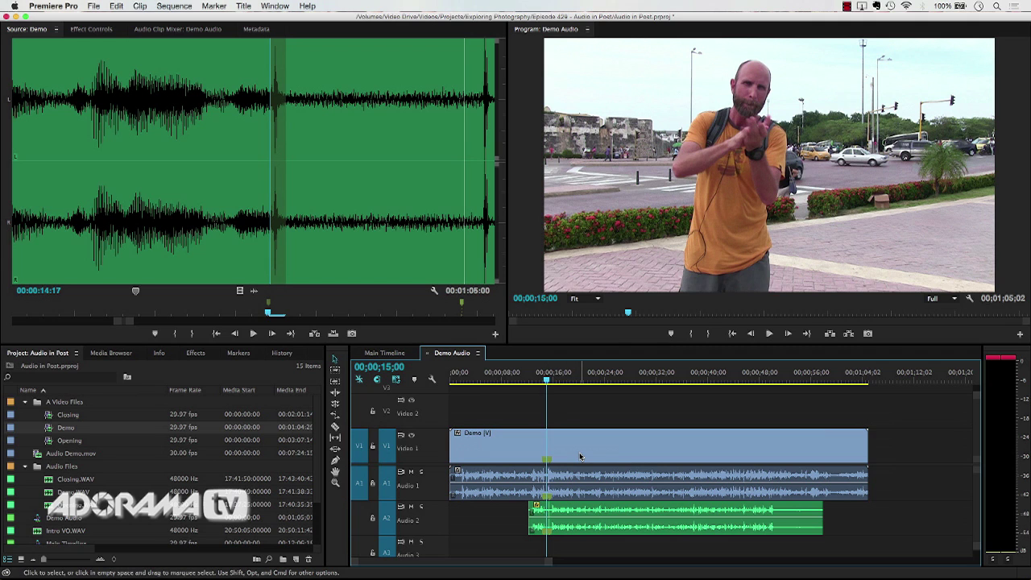
pyautogui.moveTo(580, 456)
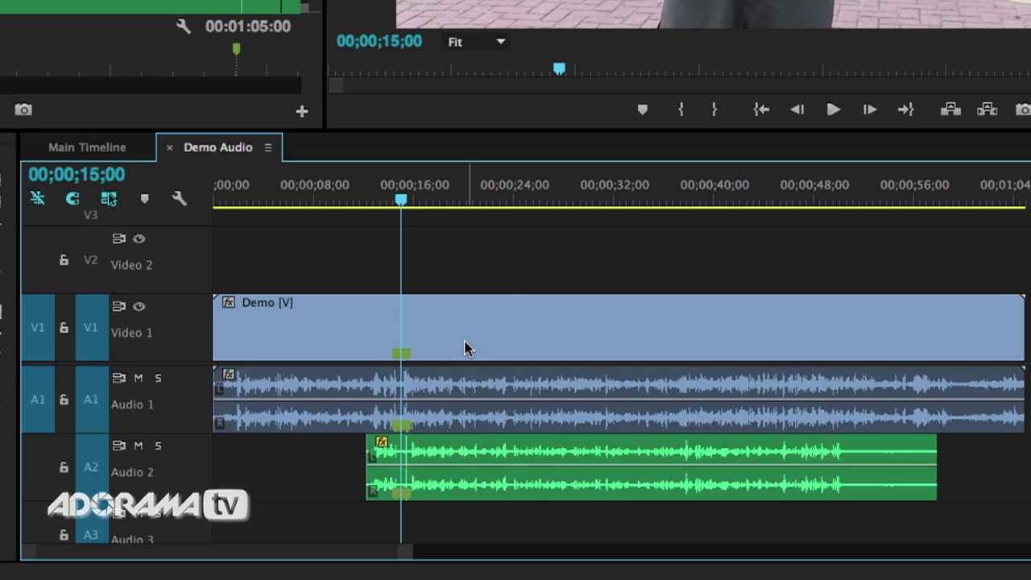
pyautogui.press('=')
pyautogui.press('=')
pyautogui.press('=')
pyautogui.press('=')
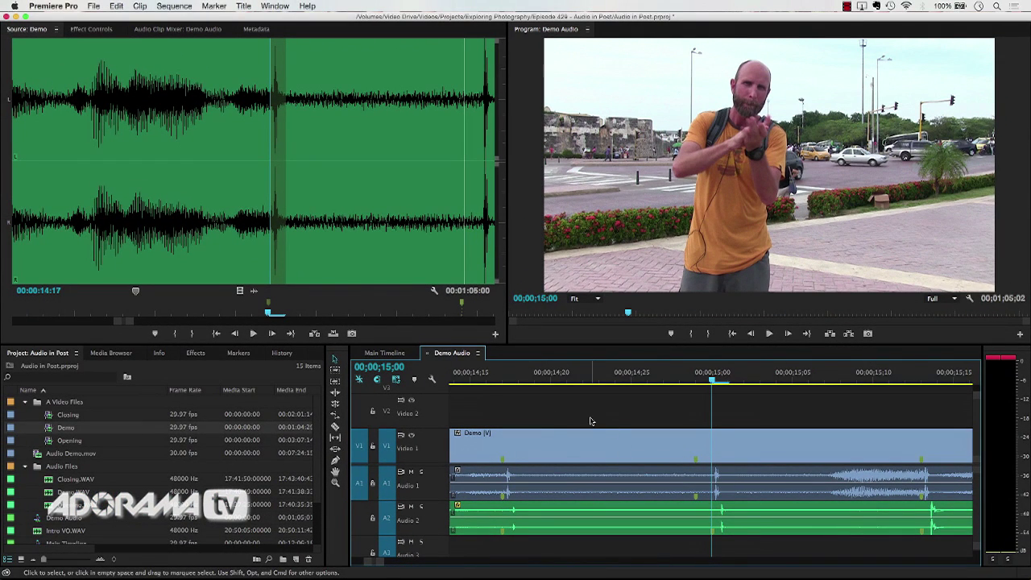
# - Maximize the Demo Audio Timeline panel to fill the window with the ` key
pyautogui.press('`')
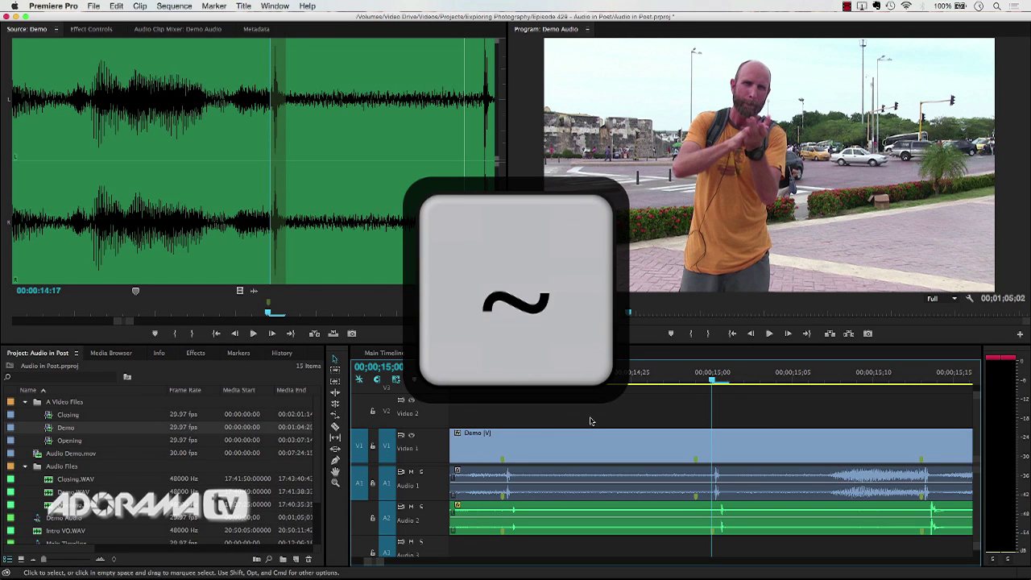
pyautogui.press('`')
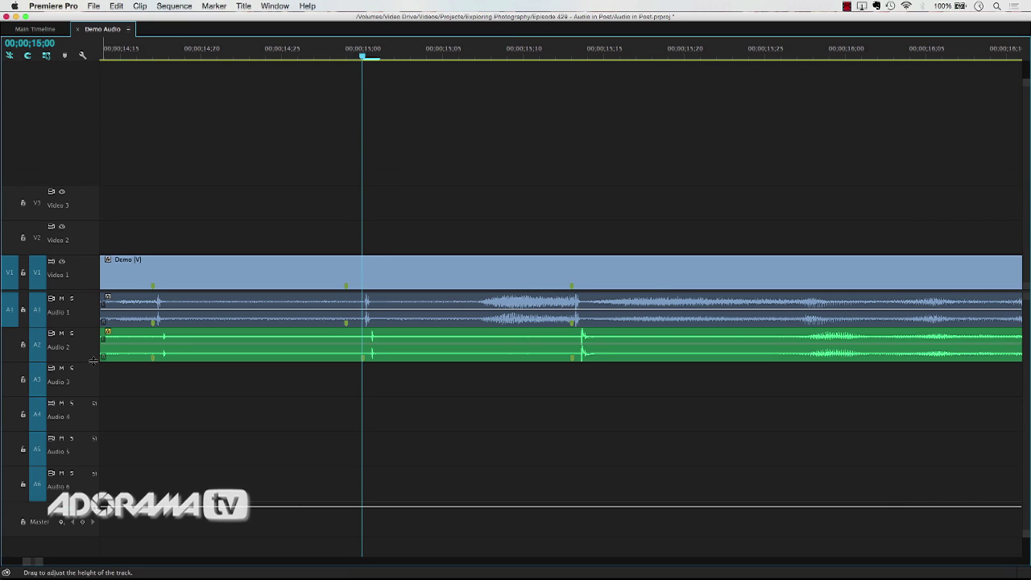
# - Drag the Audio 1 and Audio 2 track borders down to make both tracks much taller
pyautogui.moveTo(94, 361); pyautogui.dragTo(93, 426)
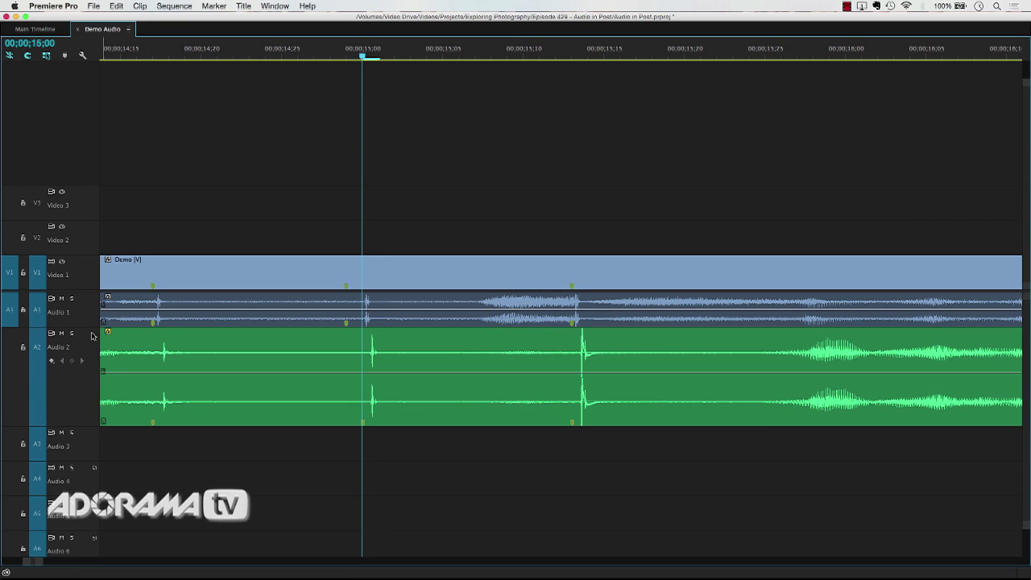
pyautogui.moveTo(93, 333); pyautogui.dragTo(94, 394)
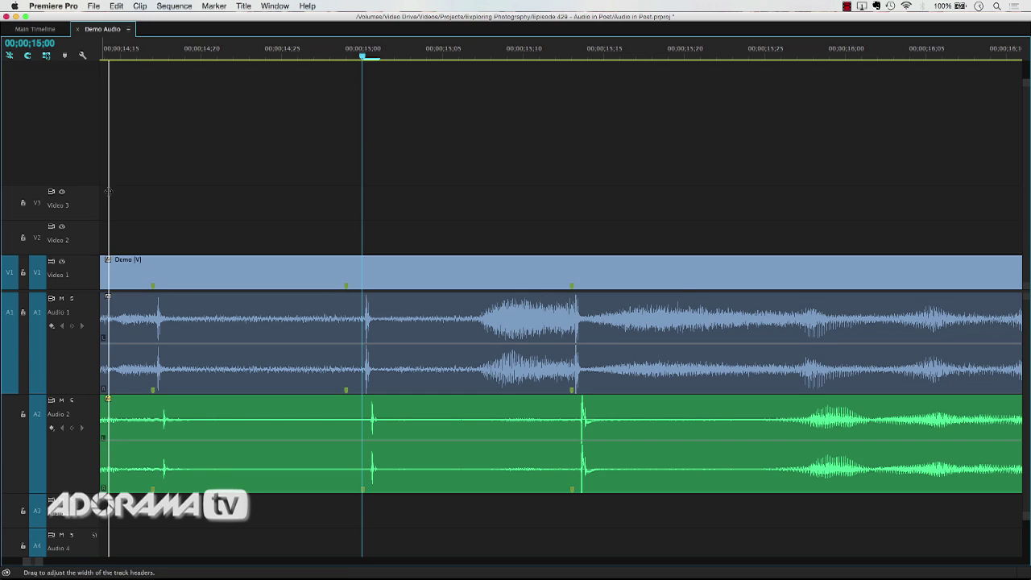
pyautogui.moveTo(108, 191); pyautogui.dragTo(85, 154)
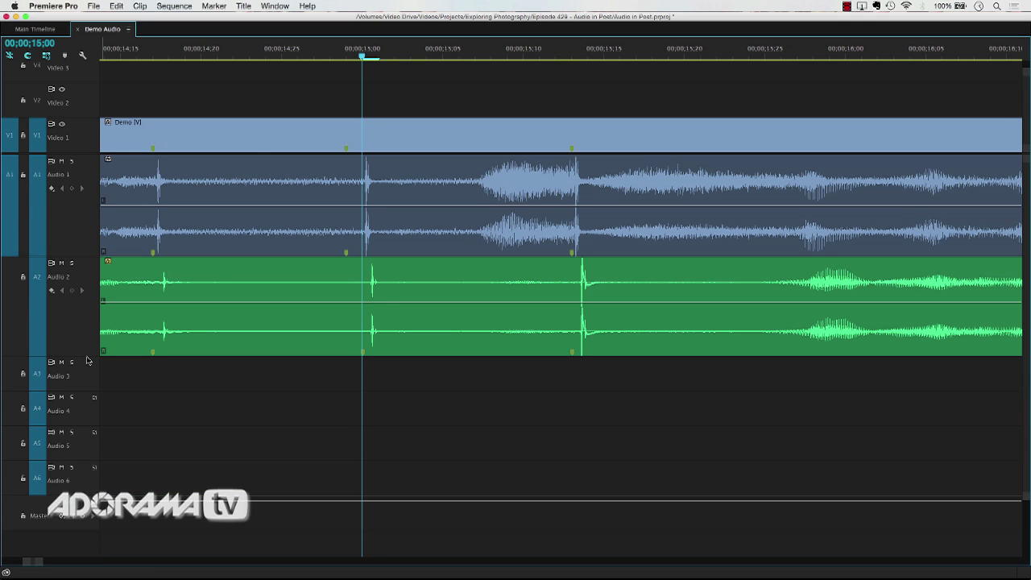
pyautogui.moveTo(87, 354); pyautogui.dragTo(82, 398)
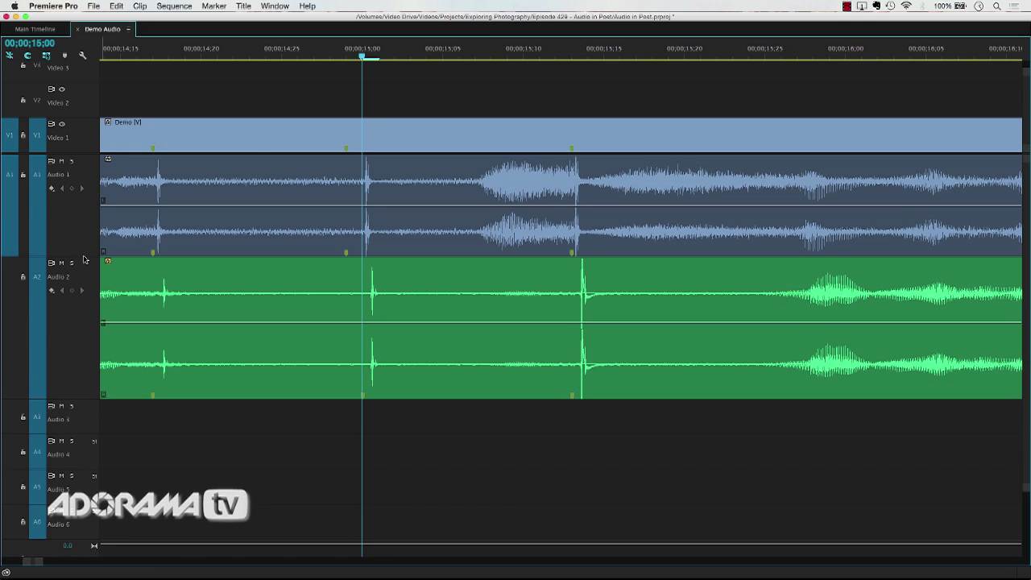
pyautogui.moveTo(85, 254); pyautogui.dragTo(89, 291)
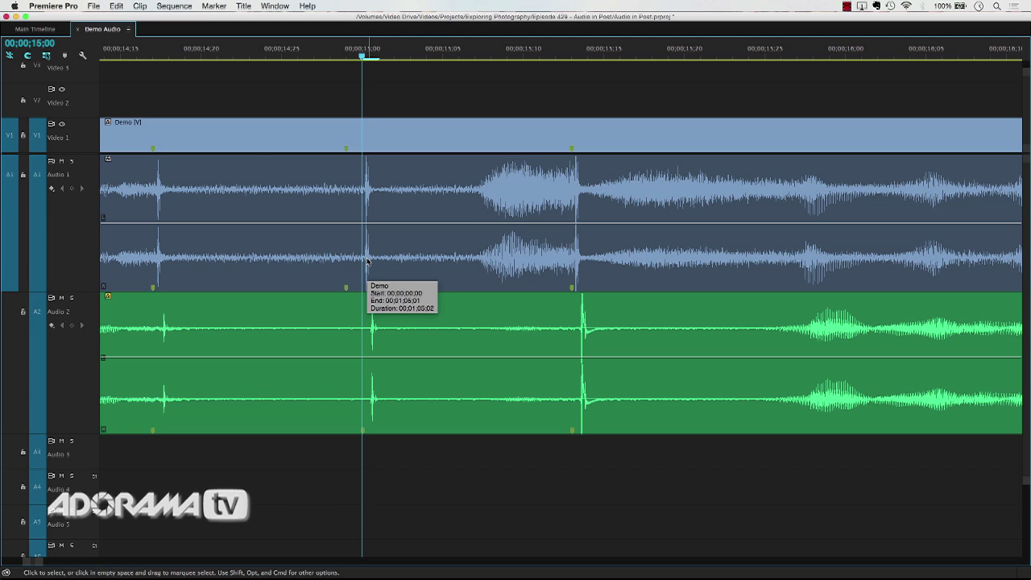
# - Restore the workspace and set the ruler to audio time units, reading 00:00:15:00720
pyautogui.press('`')
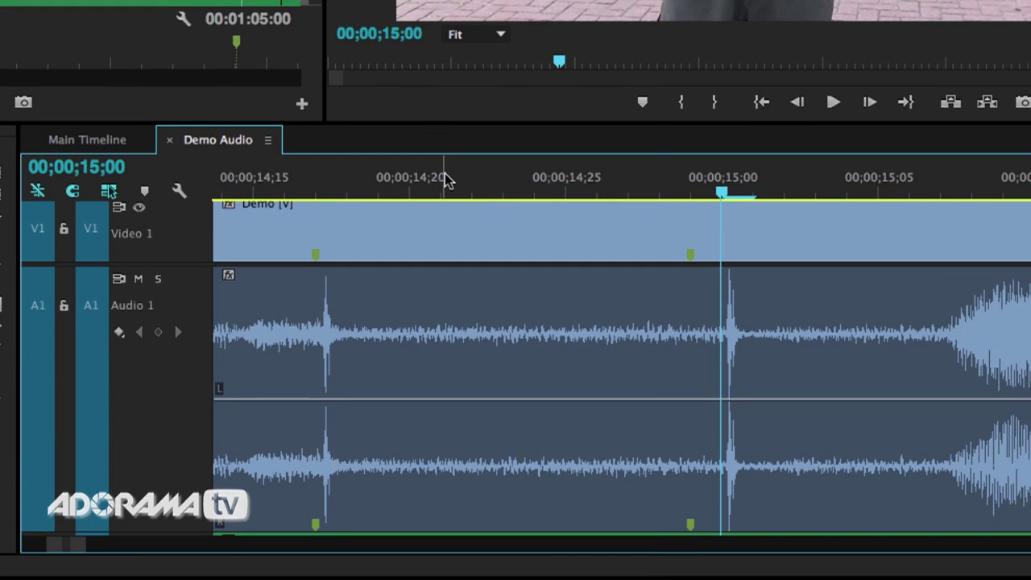
pyautogui.rightClick(570, 373)
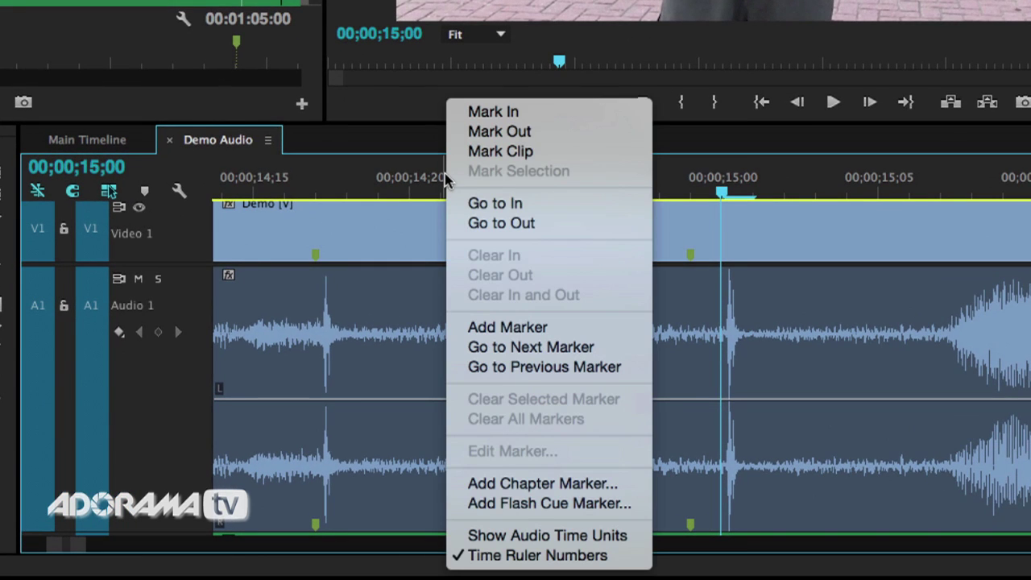
pyautogui.click(547, 536)
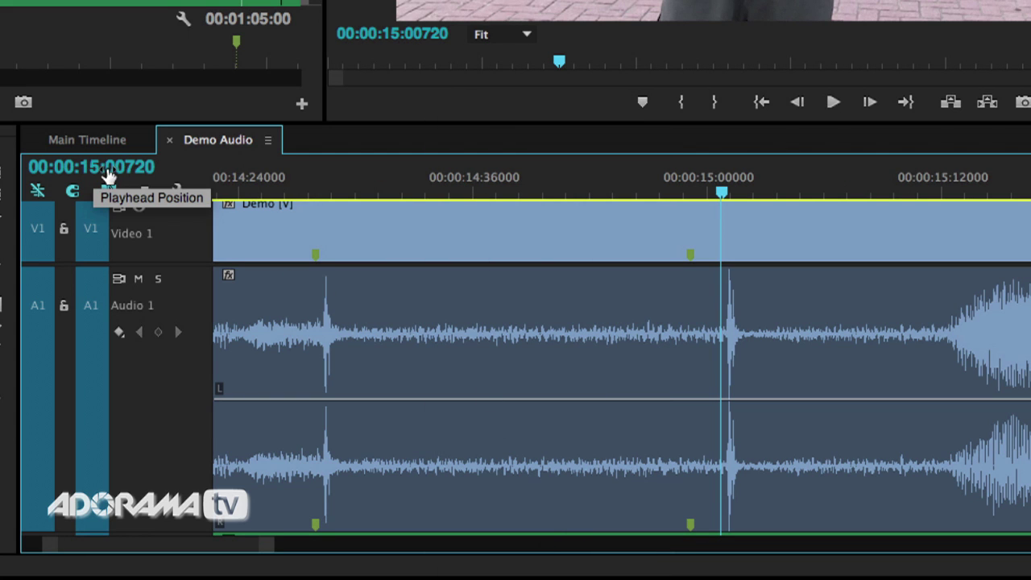
pyautogui.rightClick(113, 175)
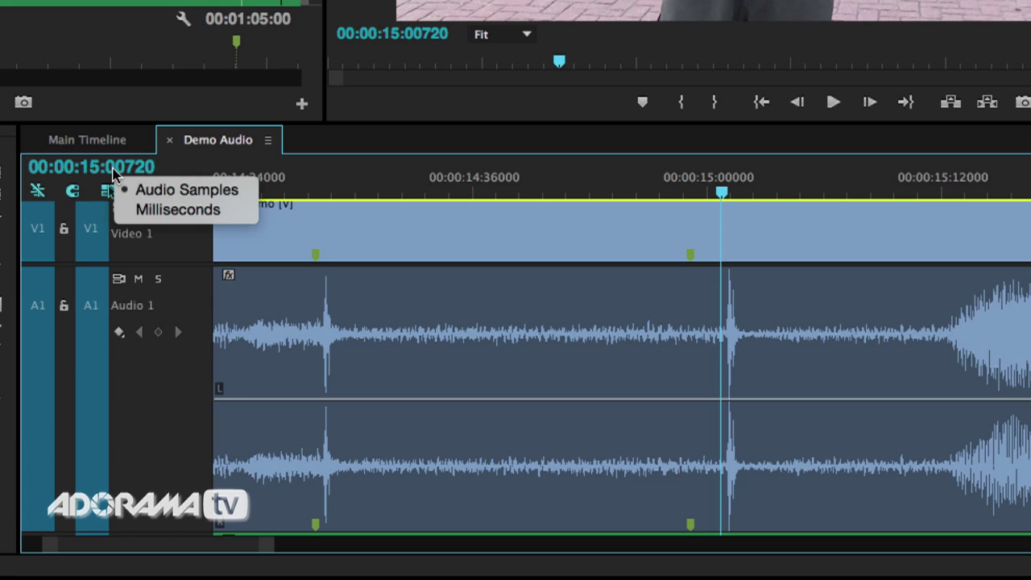
pyautogui.click(239, 197)
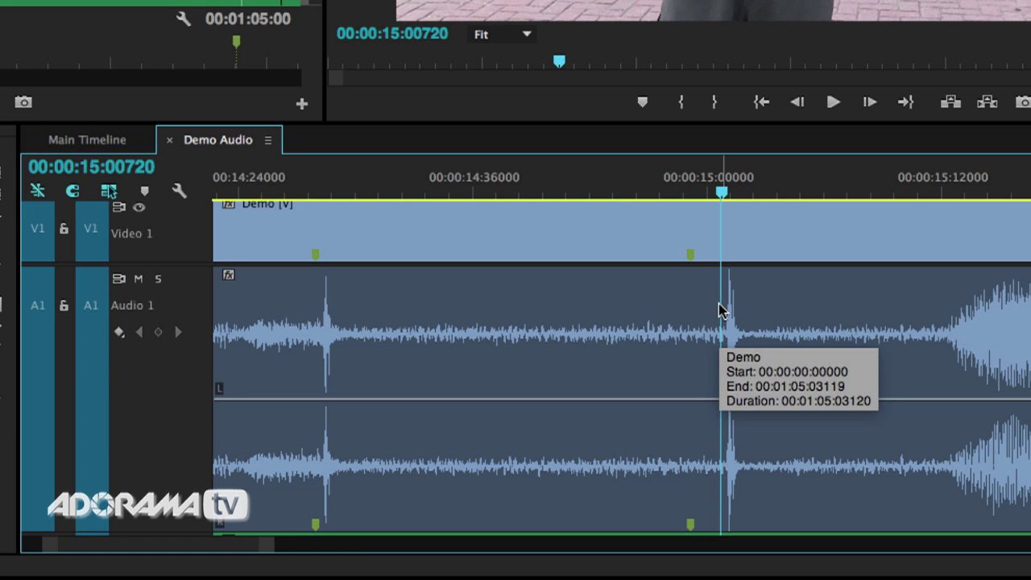
# - Zoom in two steps on the clap at 00:00:15:00720 and scroll slightly later
pyautogui.press('=')
pyautogui.press('=')
pyautogui.press('=')
pyautogui.press('=')
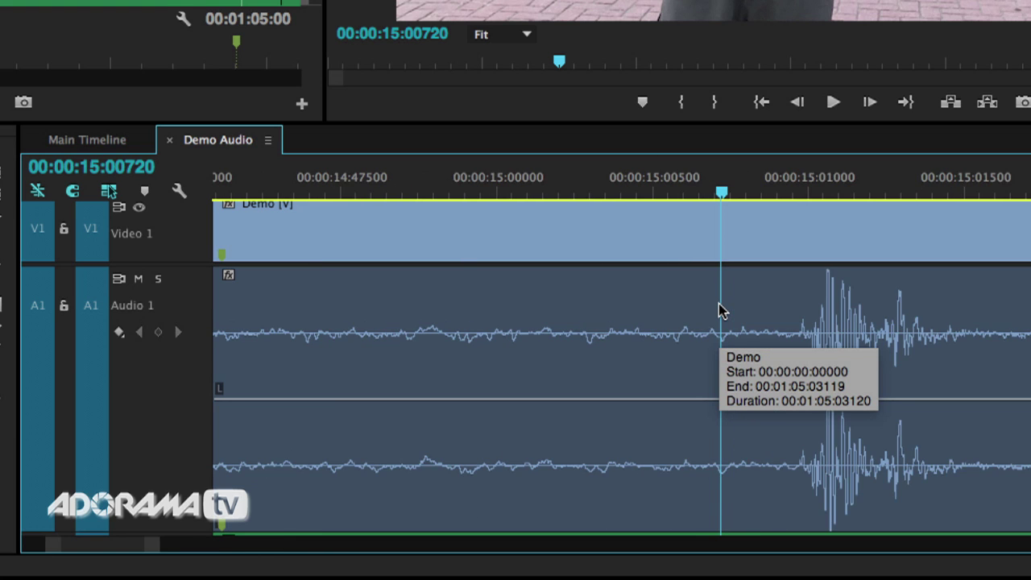
pyautogui.press('=')
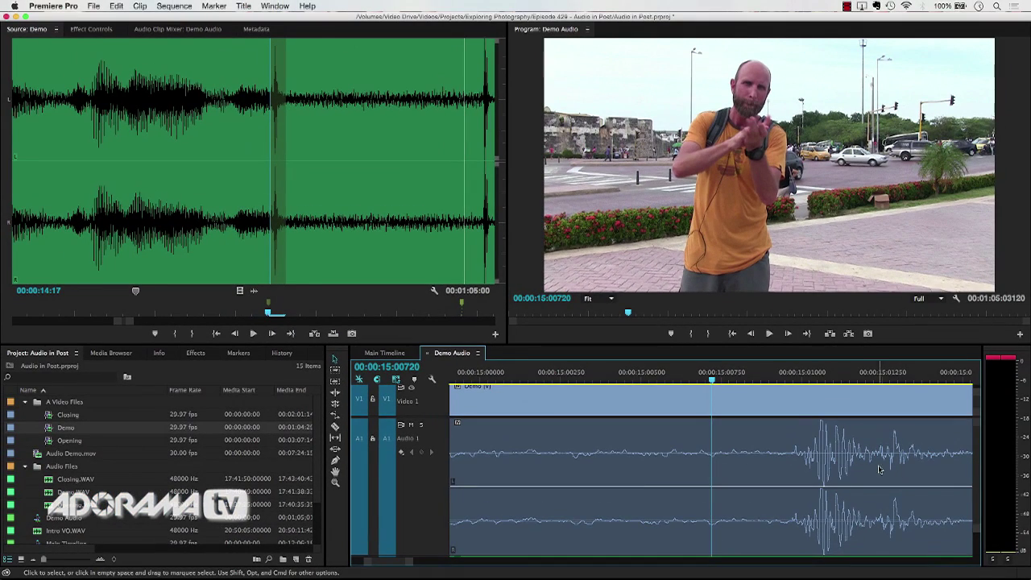
pyautogui.scroll(-2, 751, 477)
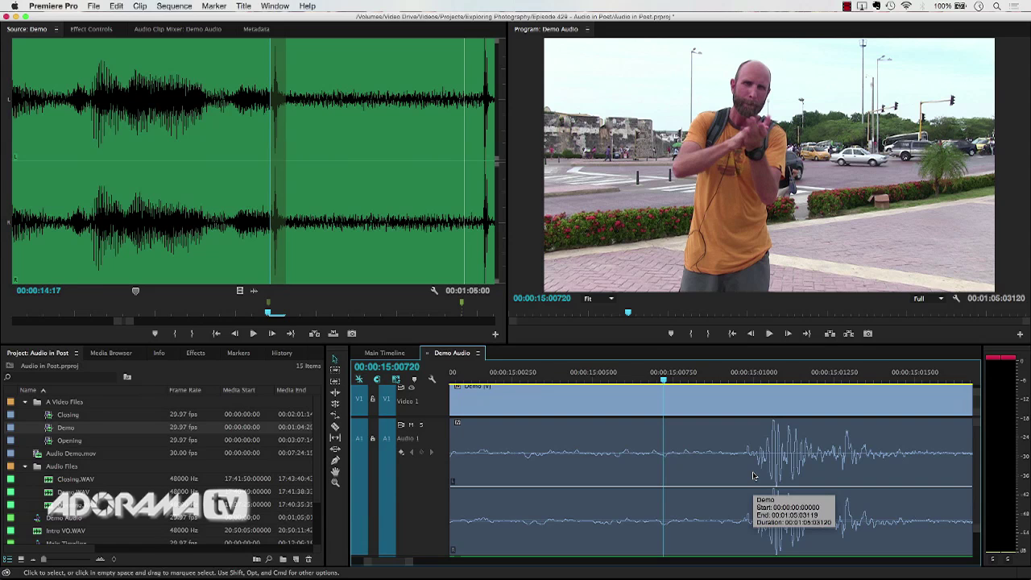
# - Mark the Audio 1 clap and slide the Demo.WAV clip on Audio 2 to start at 00:00:12:12764
pyautogui.press('`')
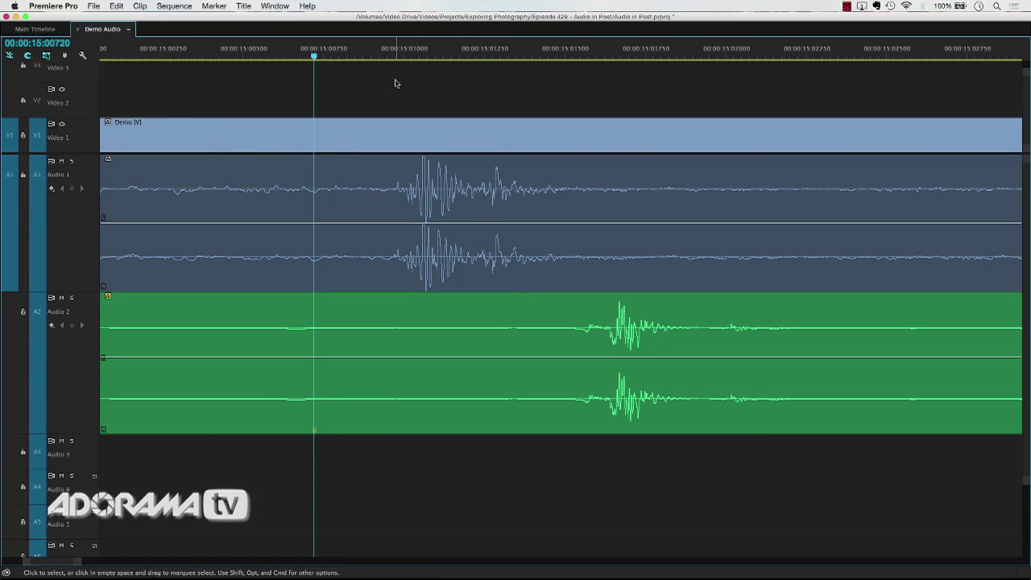
pyautogui.click(390, 53)
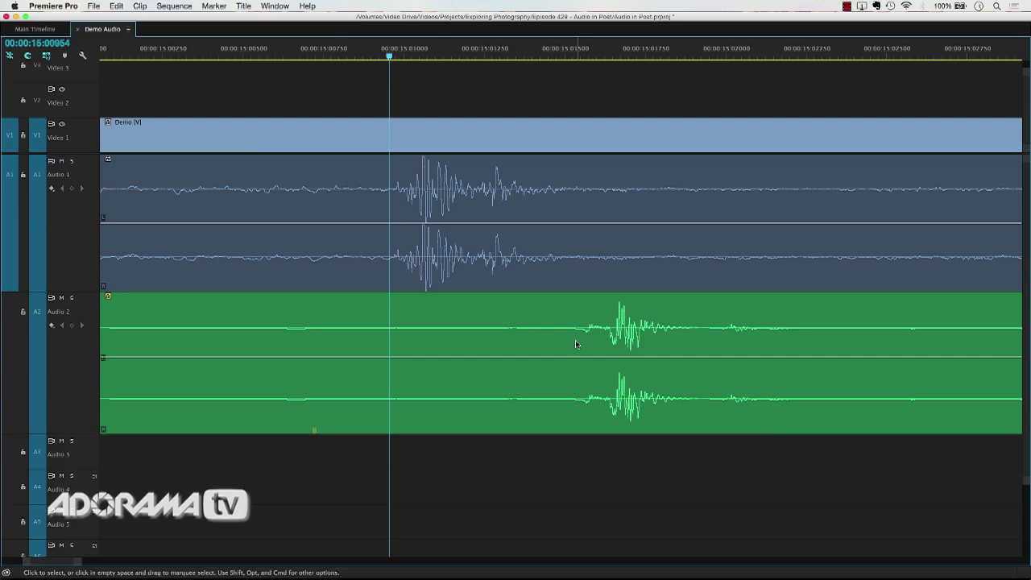
pyautogui.moveTo(575, 344); pyautogui.dragTo(393, 350)
pyautogui.moveTo(470, 358); pyautogui.dragTo(459, 359)
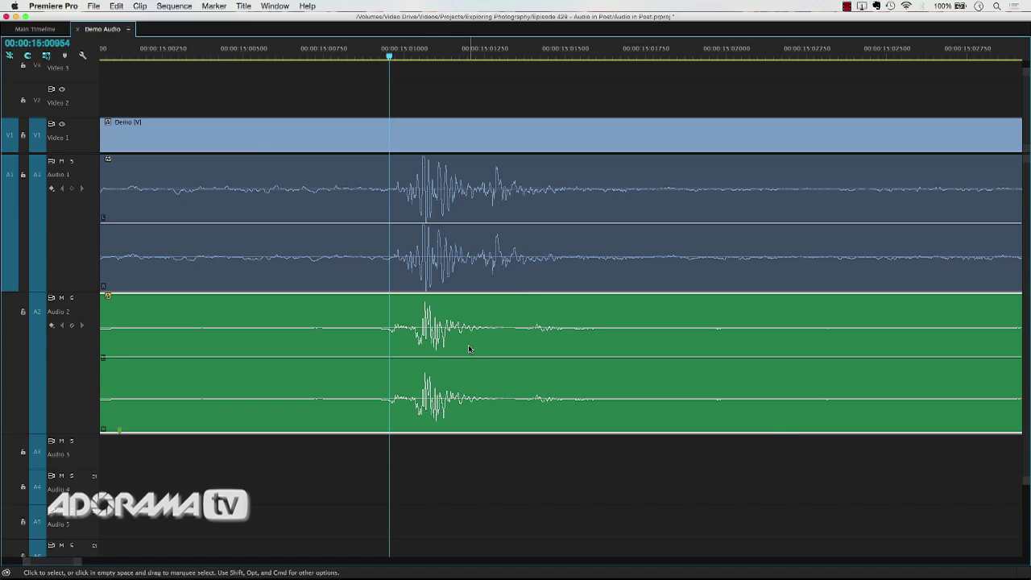
pyautogui.moveTo(468, 348); pyautogui.dragTo(469, 348)
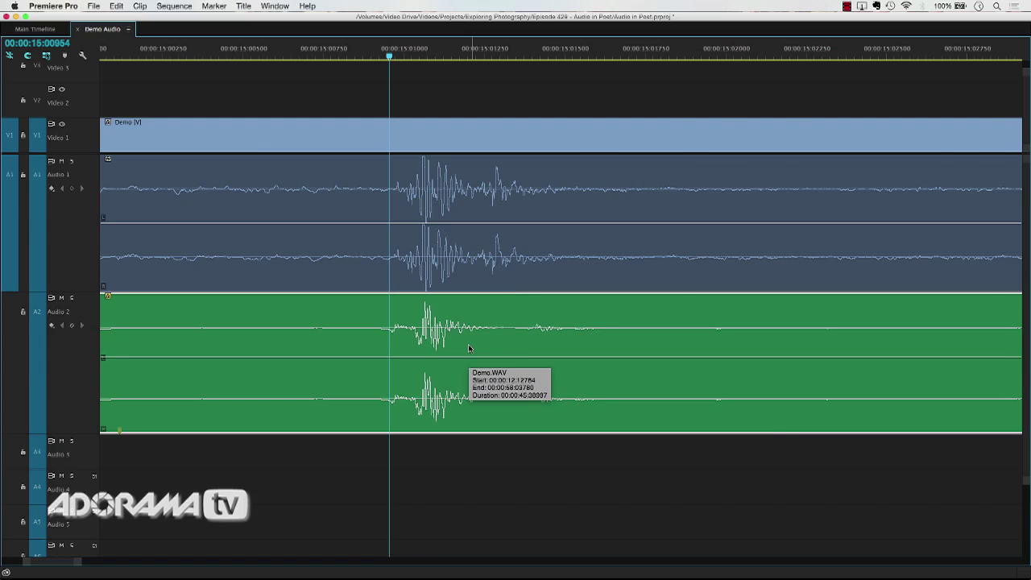
# - Restore the normal layout and play back the aligned picture and sound from near the start
pyautogui.press('`')
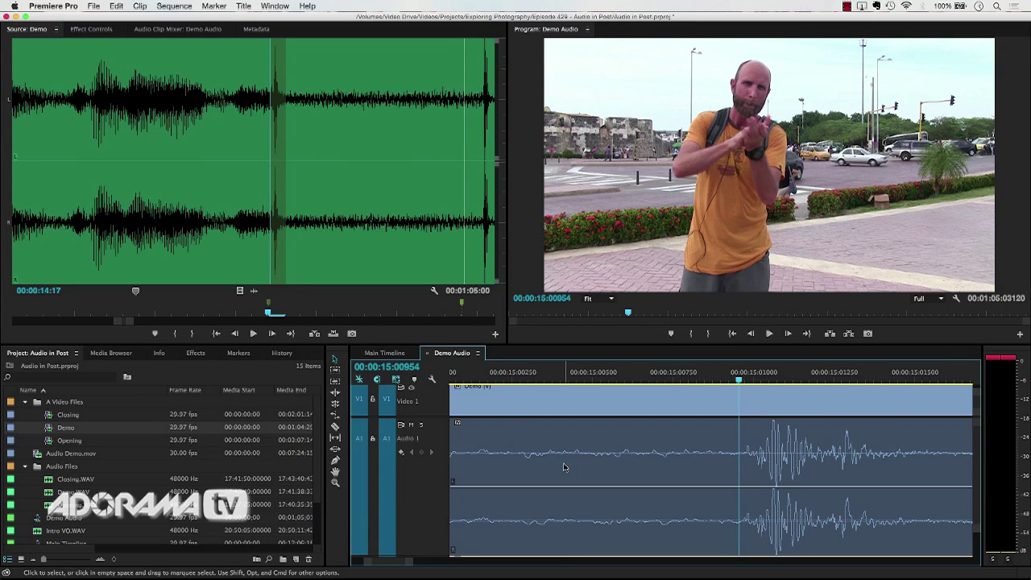
pyautogui.press('space')
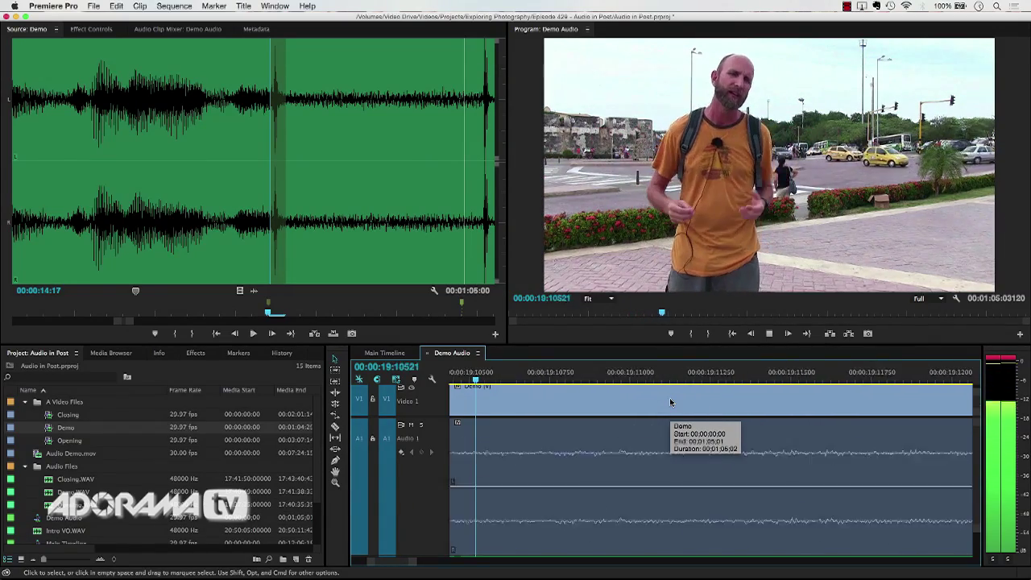
pyautogui.press('space')
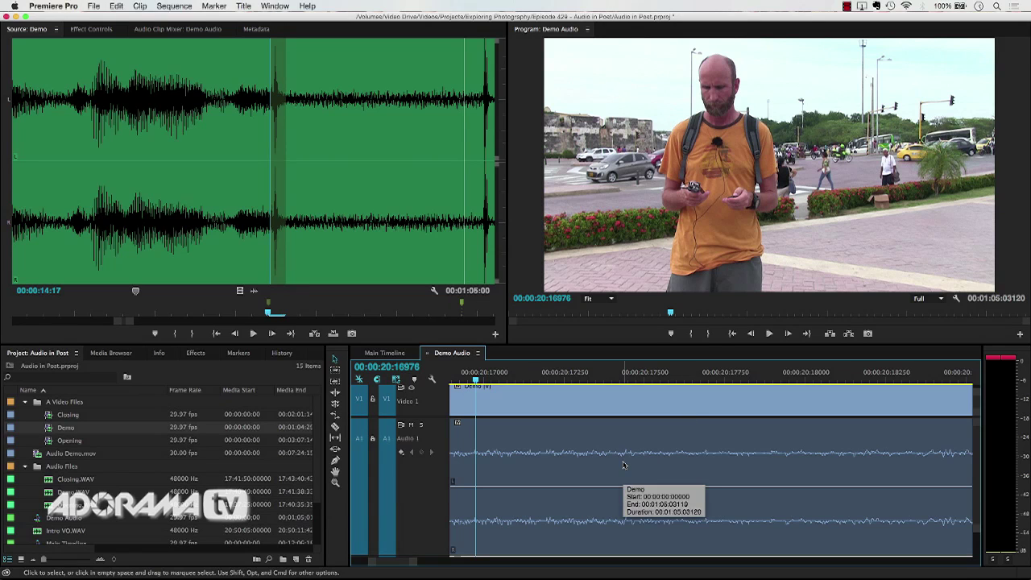
pyautogui.press('\\')
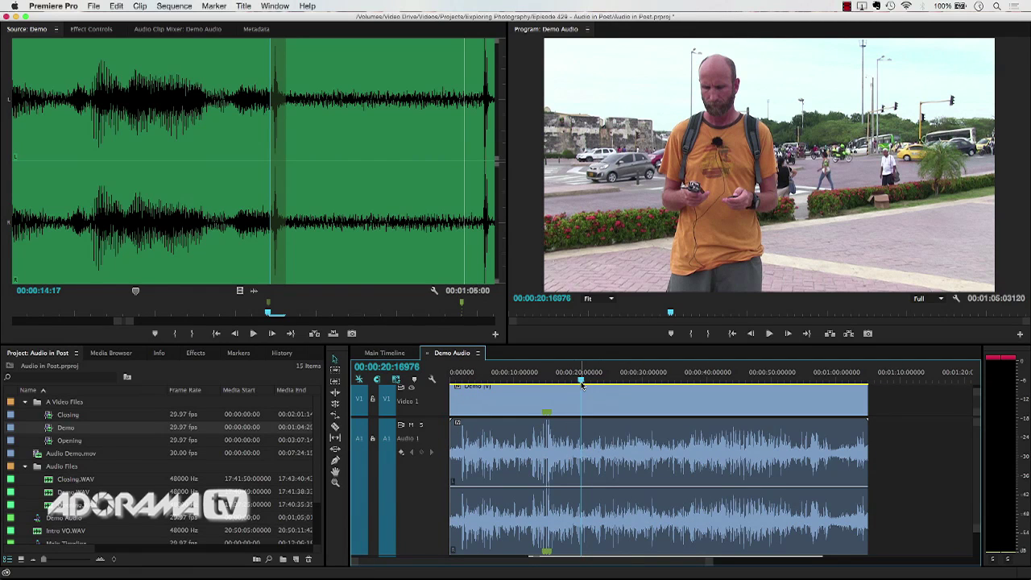
pyautogui.press('space')
pyautogui.moveTo(581, 385); pyautogui.dragTo(493, 397)
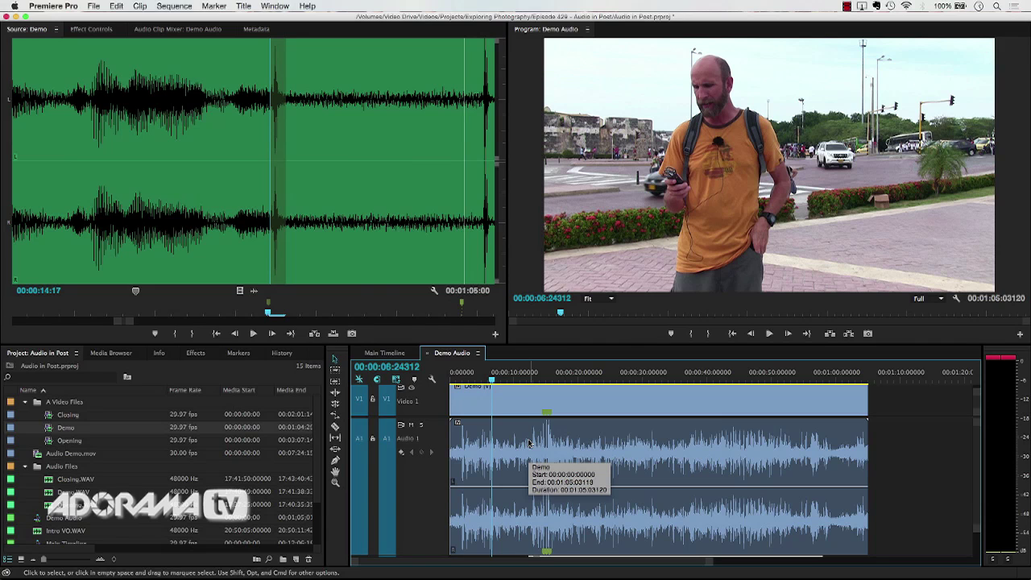
# - Zoom the timeline in and scrub the playhead to 00:00:06:24085
pyautogui.press('=')
pyautogui.press('=')
pyautogui.press('=')
pyautogui.press('=')
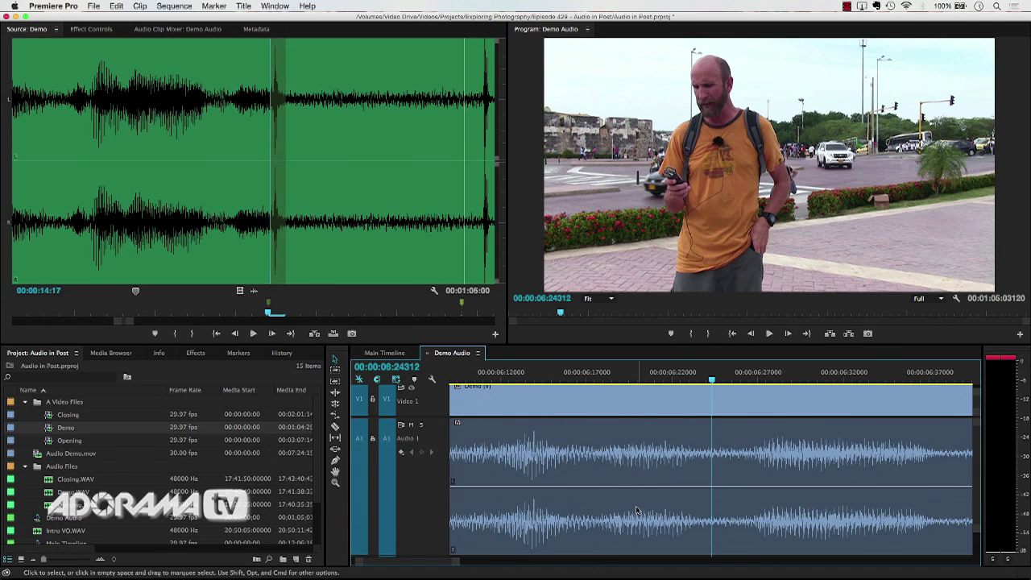
pyautogui.press('=')
pyautogui.press('=')
pyautogui.press('=')
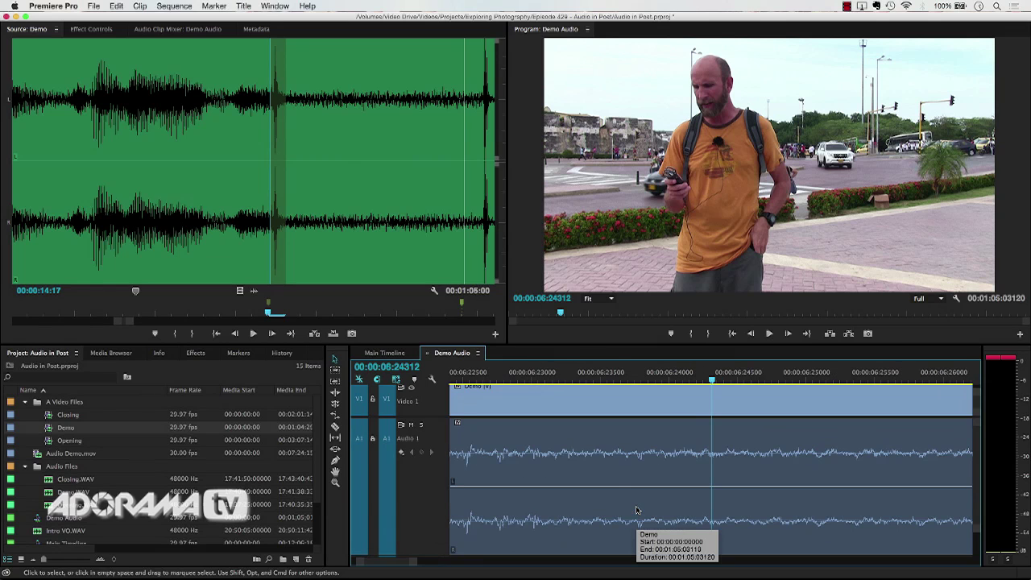
pyautogui.moveTo(711, 379); pyautogui.dragTo(680, 386)
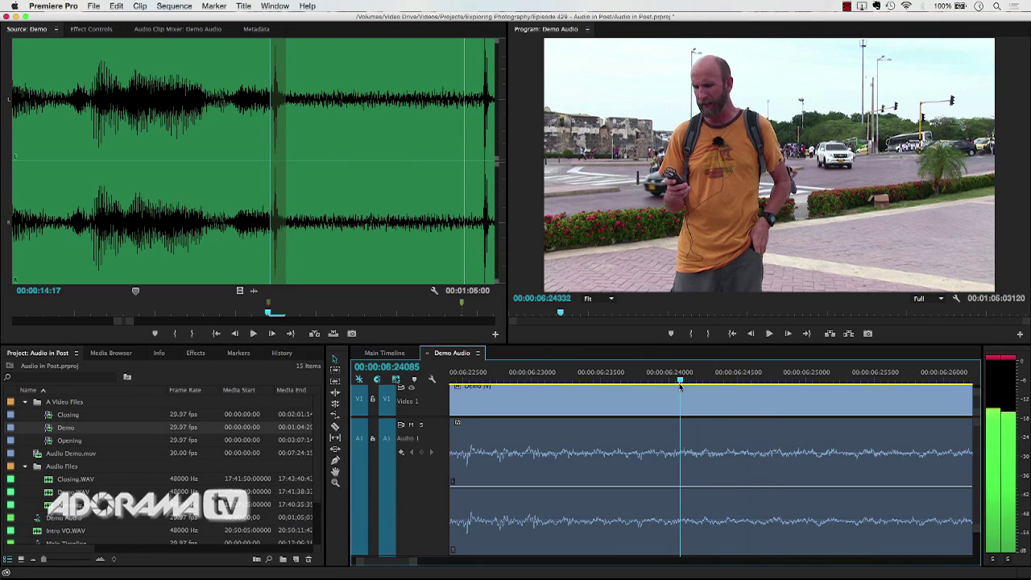
# - Switch the ruler to frame timecode and bring the playhead to 00;00;15;00
pyautogui.rightClick(503, 375)
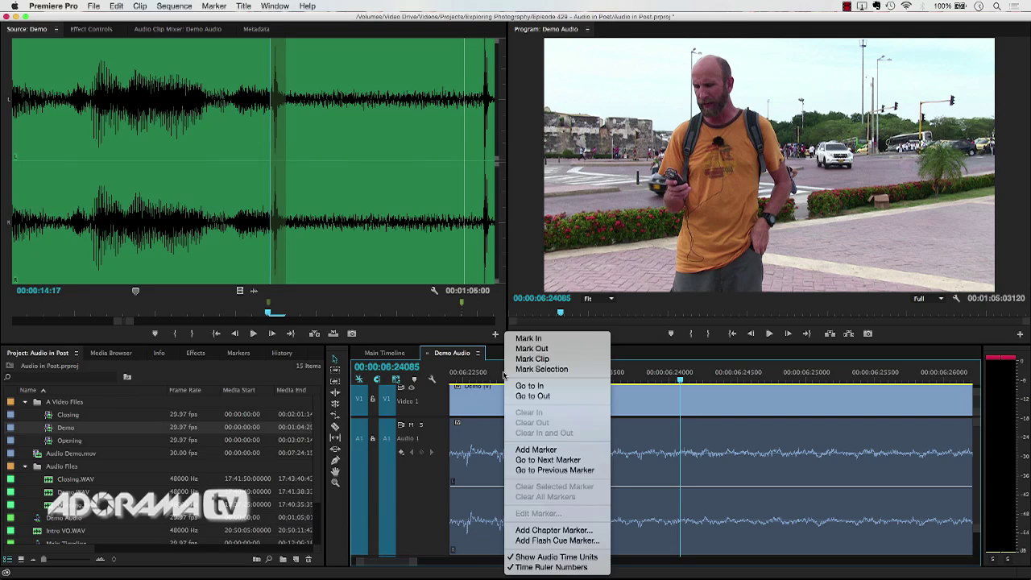
pyautogui.click(554, 558)
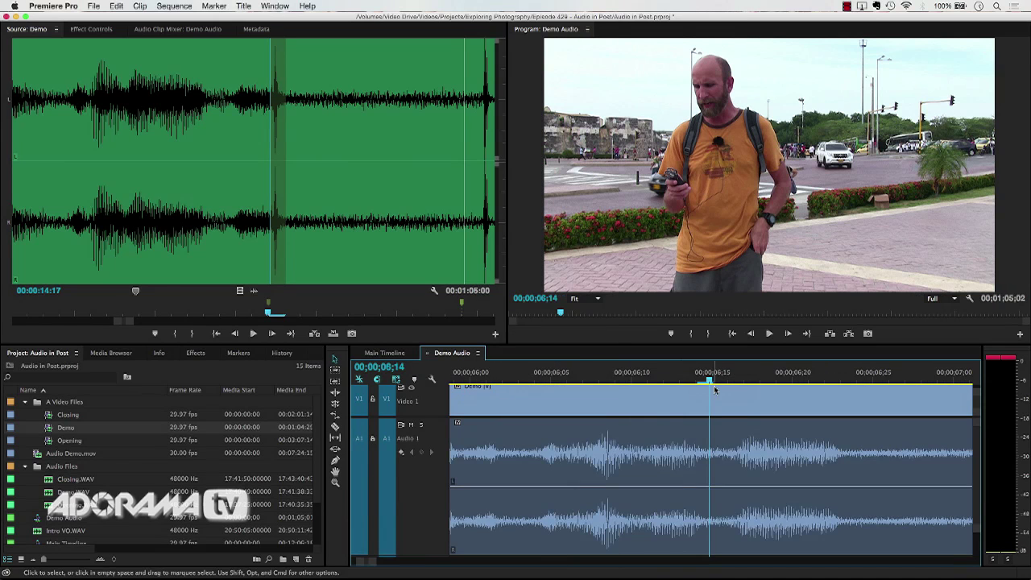
pyautogui.press('-')
pyautogui.press('-')
pyautogui.press('-')
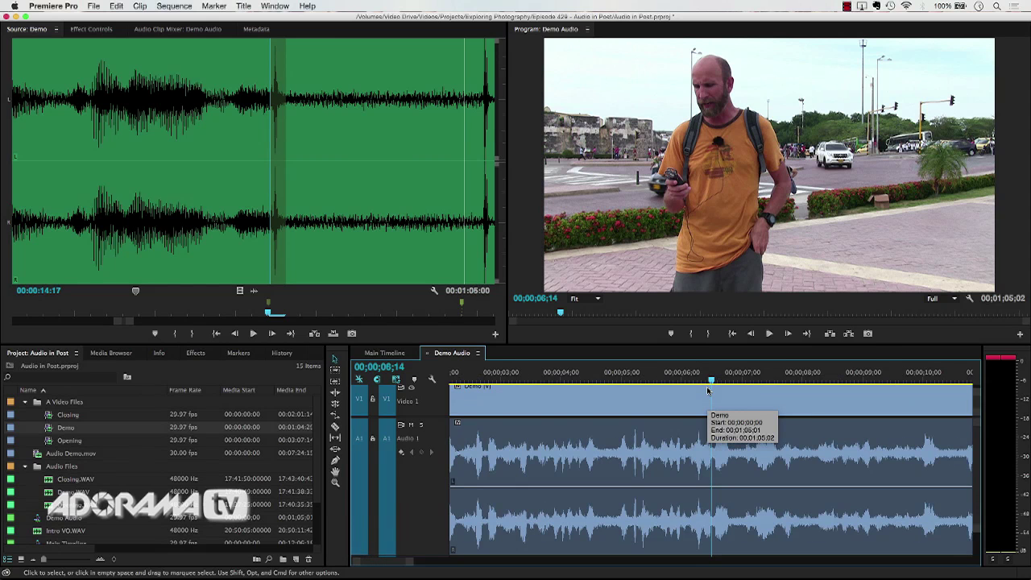
pyautogui.click(614, 380)
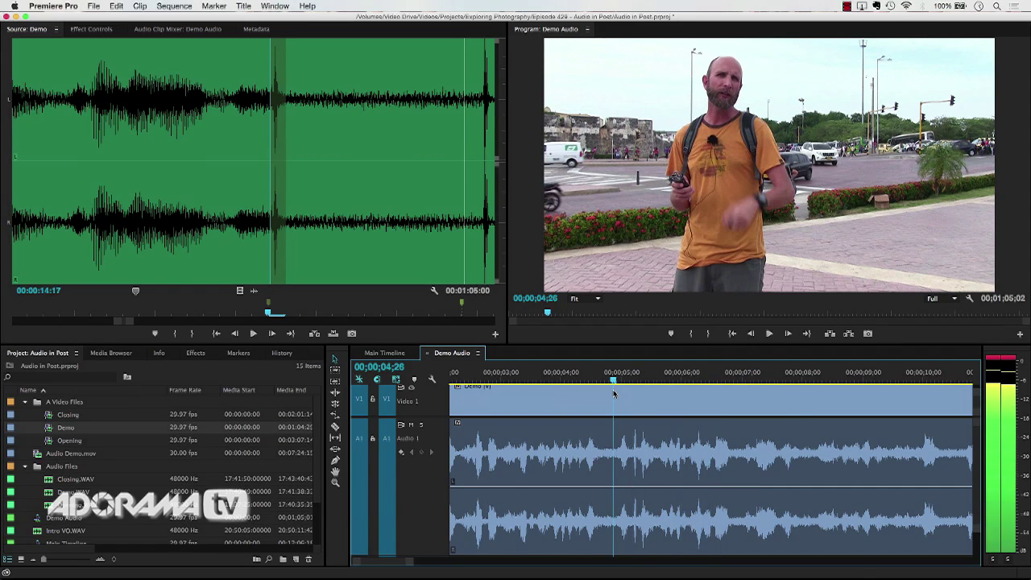
pyautogui.press('-')
pyautogui.press('-')
pyautogui.press('-')
pyautogui.click(546, 377)
pyautogui.press('=')
pyautogui.press('=')
pyautogui.press('=')
pyautogui.press('=')
pyautogui.press('=')
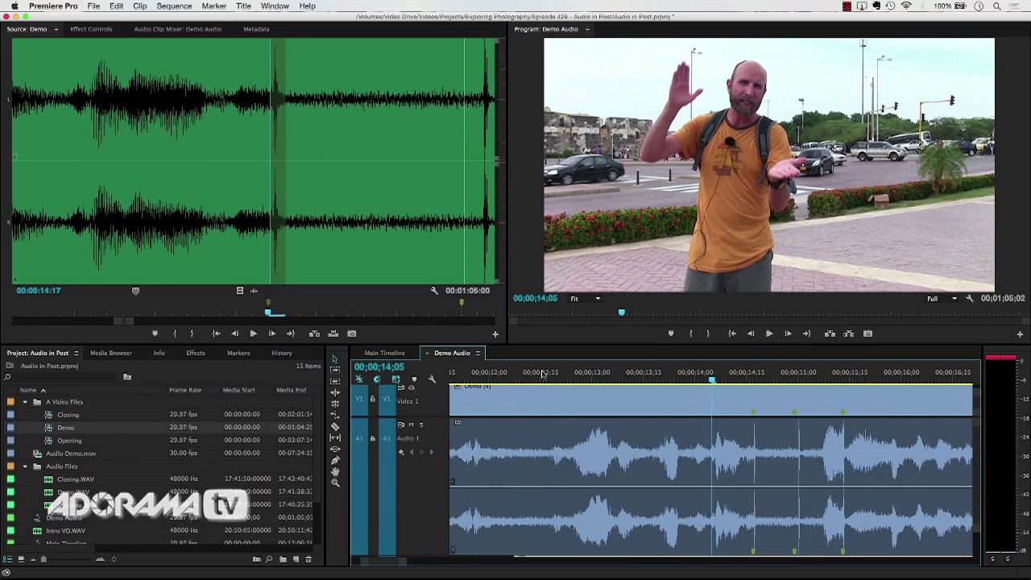
pyautogui.click(795, 377)
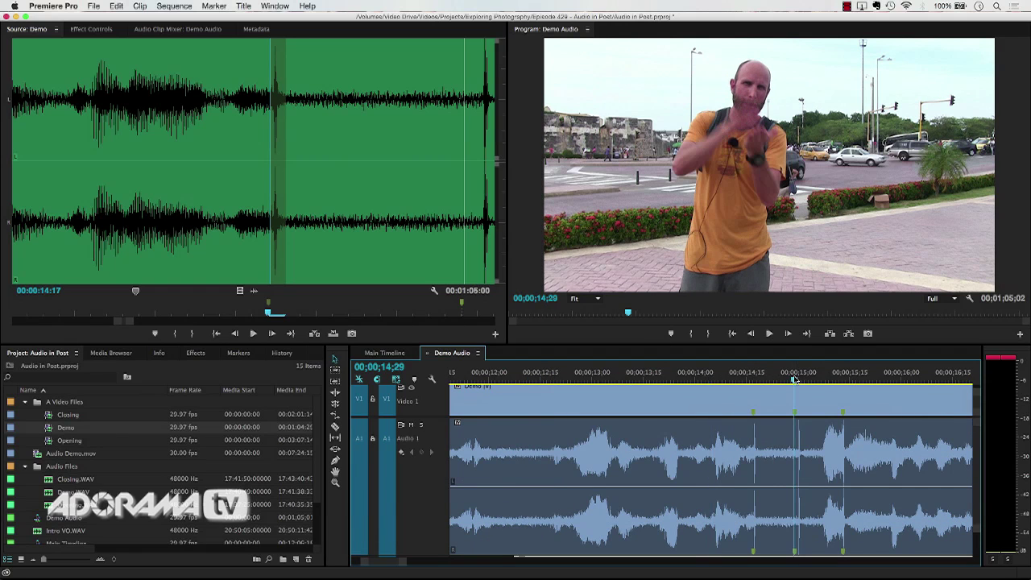
pyautogui.press('=')
pyautogui.press('=')
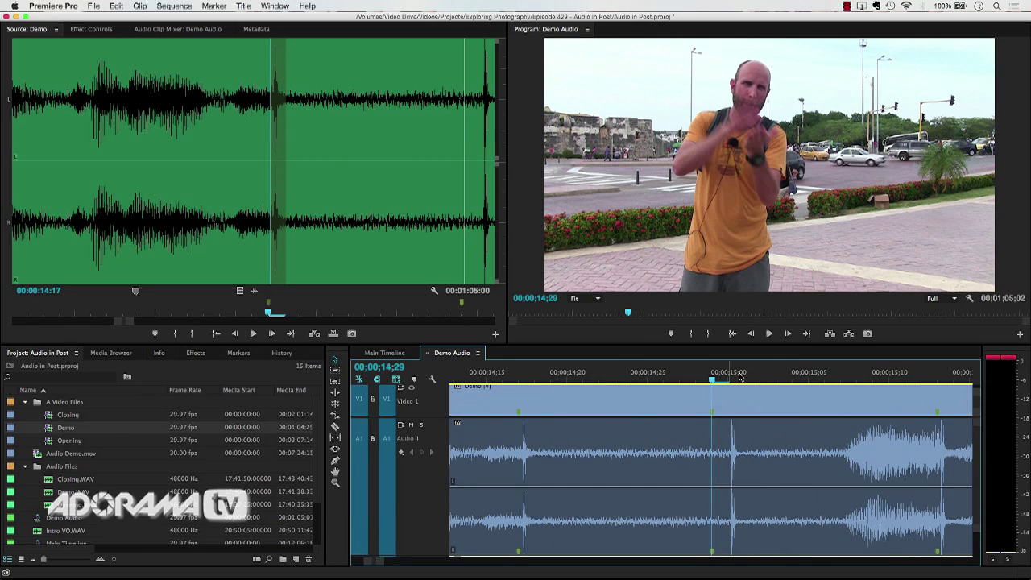
pyautogui.moveTo(713, 381); pyautogui.dragTo(729, 379)
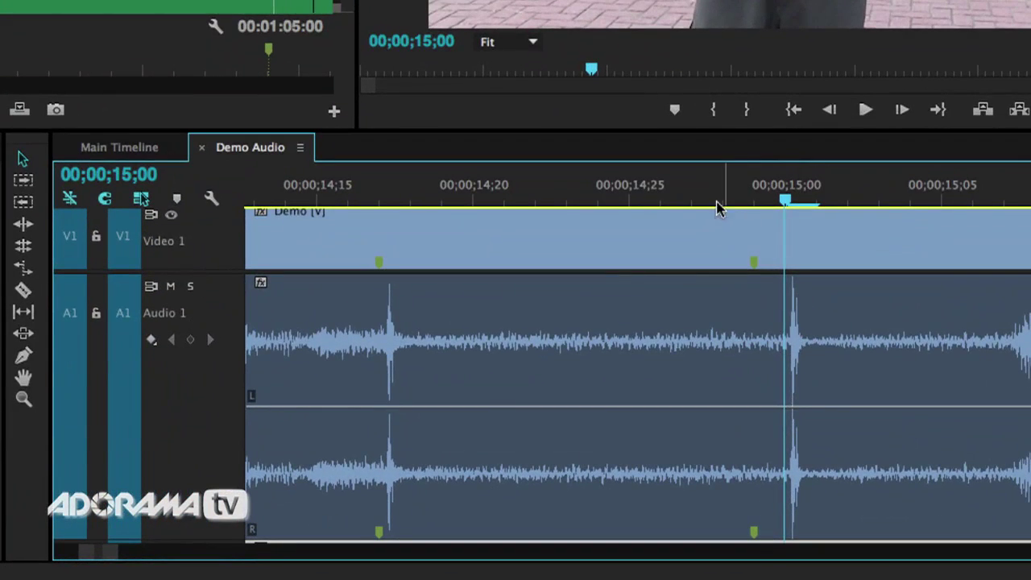
# - Turn Show Audio Time Units back on and zoom to sample level around 00:00:15:00720
pyautogui.rightClick(717, 208)
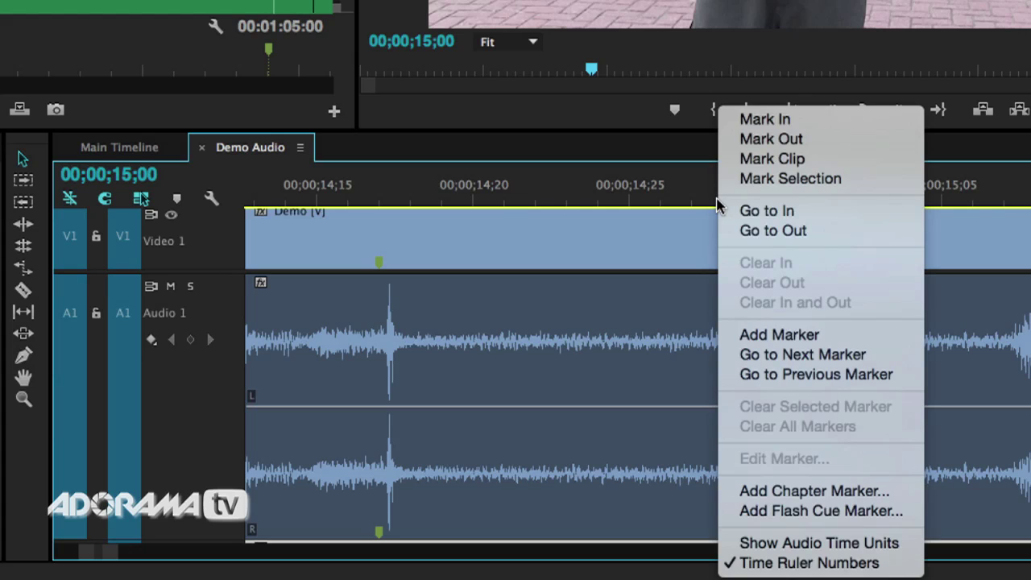
pyautogui.click(792, 542)
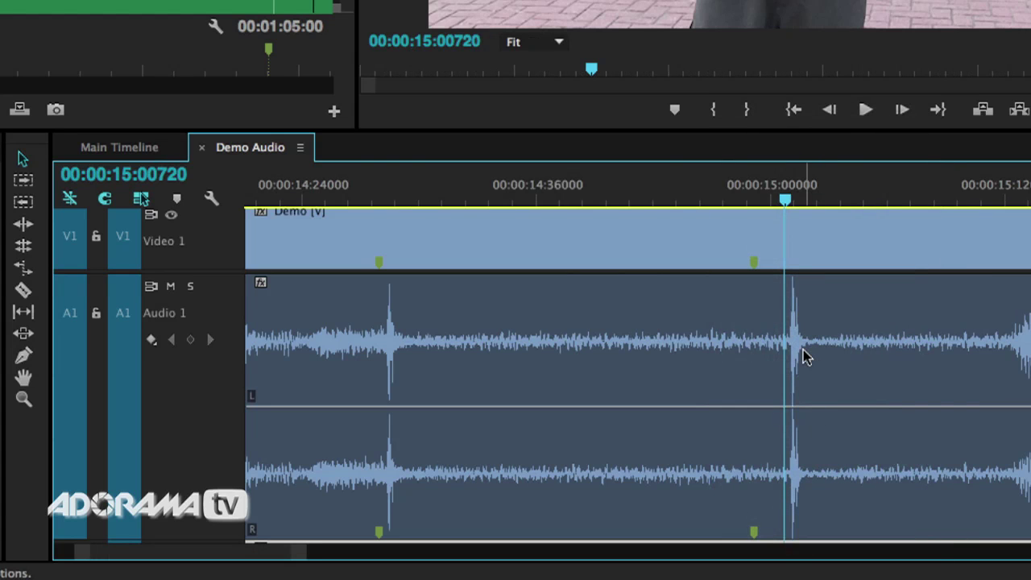
pyautogui.press('=')
pyautogui.press('=')
pyautogui.press('=')
pyautogui.press('=')
pyautogui.press('=')
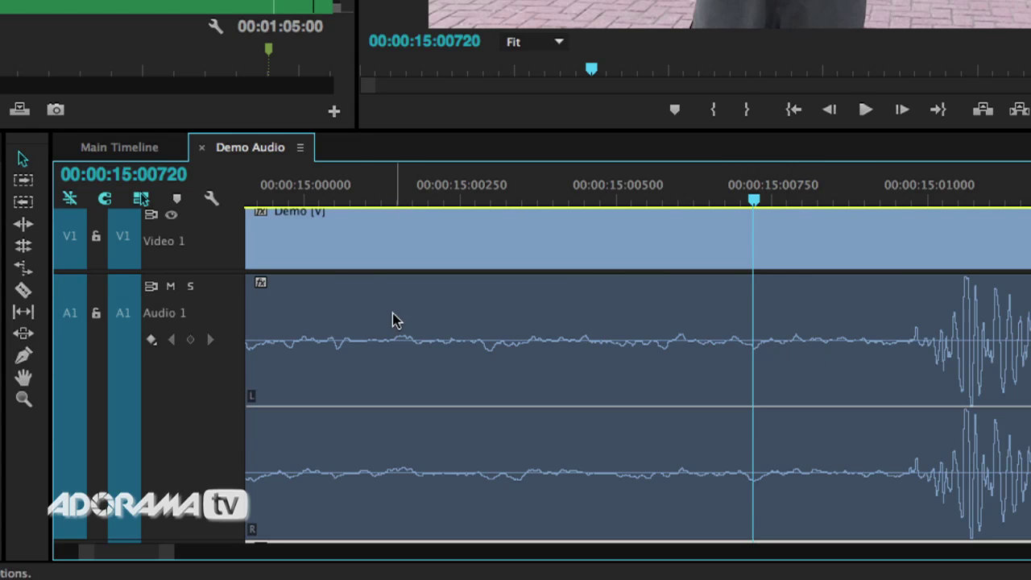
# - Add four Pen-tool volume keyframes on the Demo audio around the click
pyautogui.click(23, 355)
pyautogui.click(911, 416)
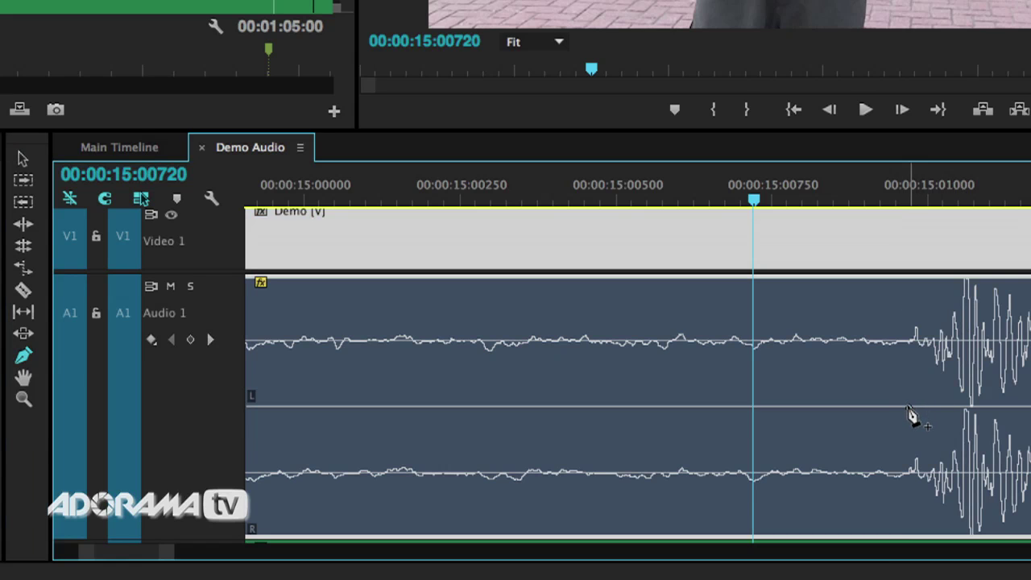
pyautogui.click(909, 409)
pyautogui.click(891, 409)
pyautogui.click(856, 409)
# - Pull the middle volume segment down to -∞ dB and nudge the outer keyframes inward
pyautogui.press('v')
pyautogui.moveTo(876, 414); pyautogui.dragTo(875, 537)
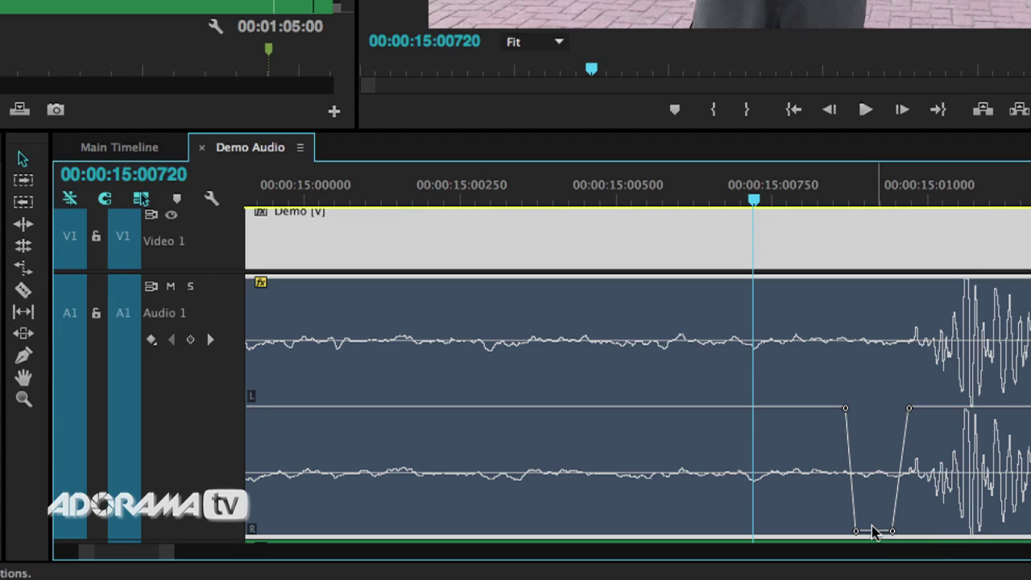
pyautogui.moveTo(909, 410); pyautogui.dragTo(899, 411)
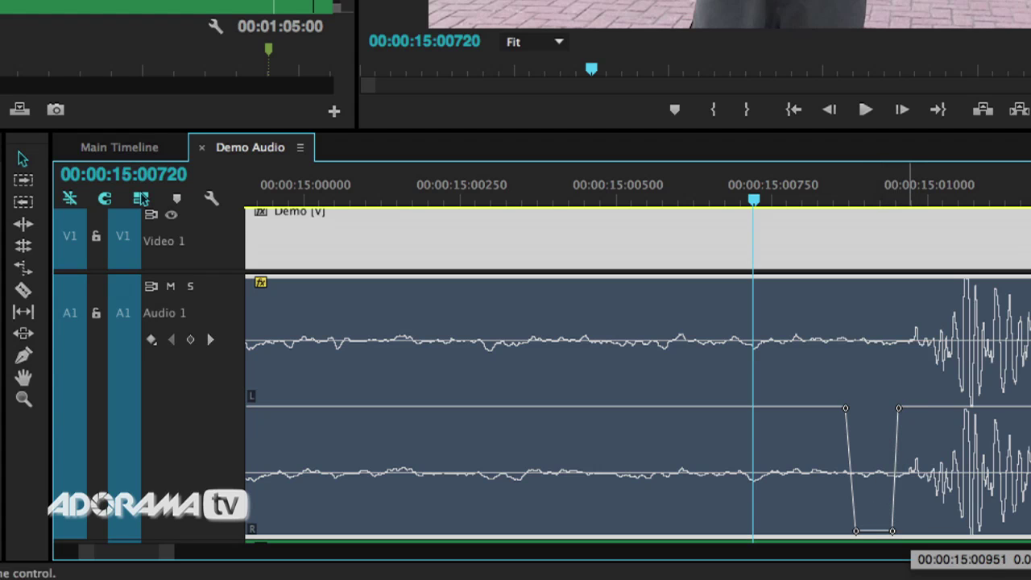
pyautogui.click(845, 409)
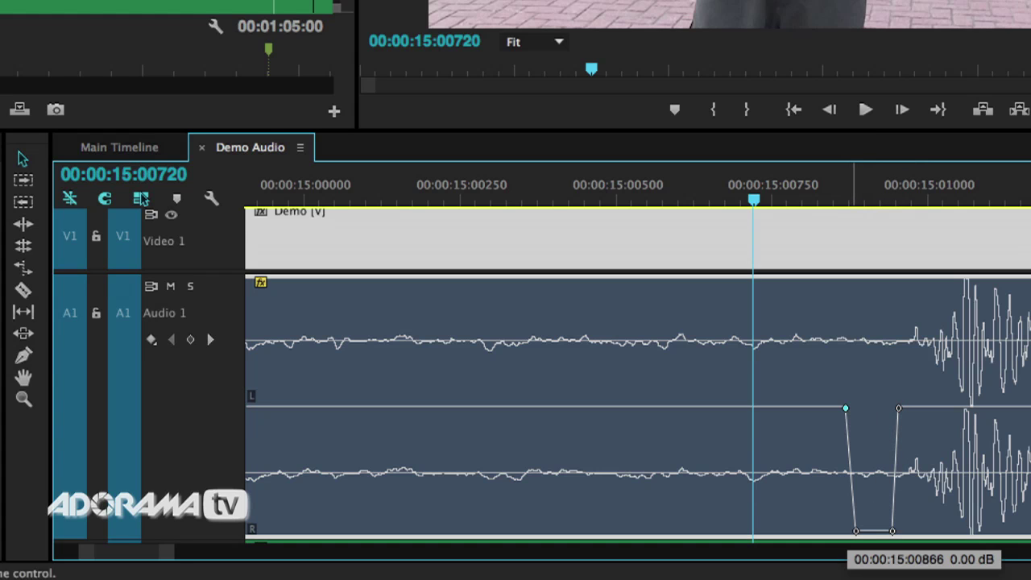
pyautogui.moveTo(845, 410); pyautogui.dragTo(850, 409)
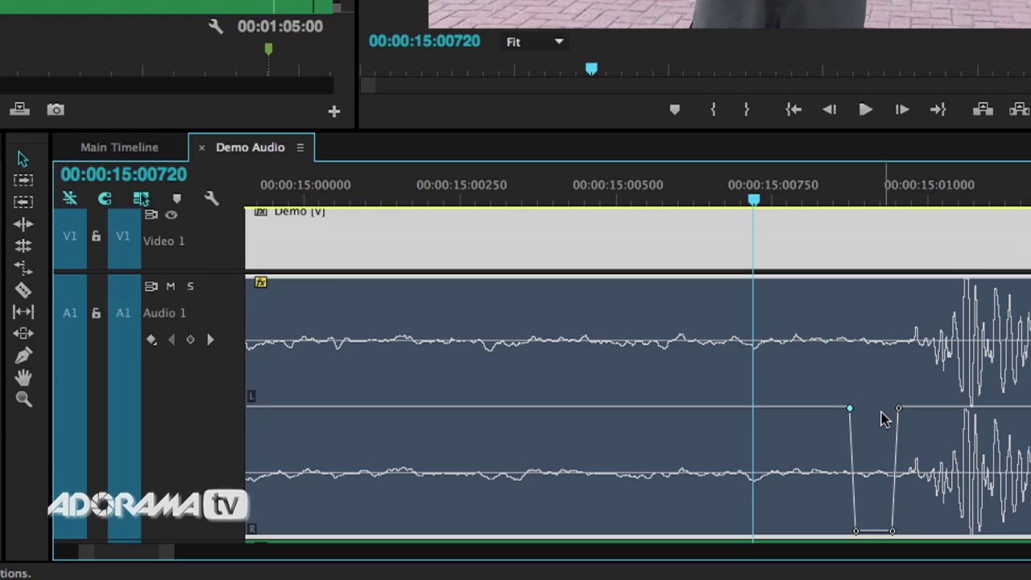
pyautogui.press('\\')
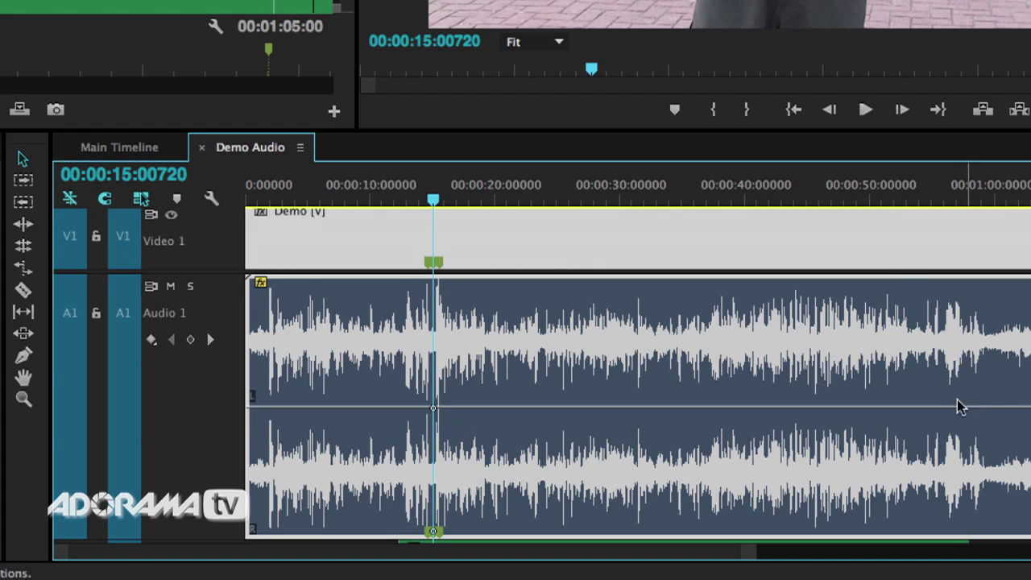
# - Open the time ruler's context menu for marker and time-unit options
pyautogui.rightClick(810, 198)
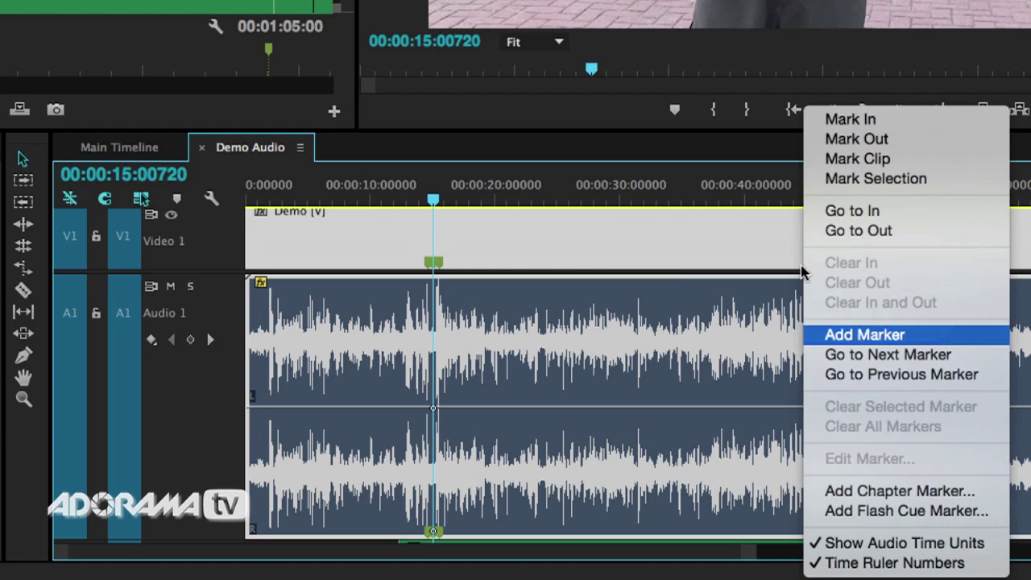